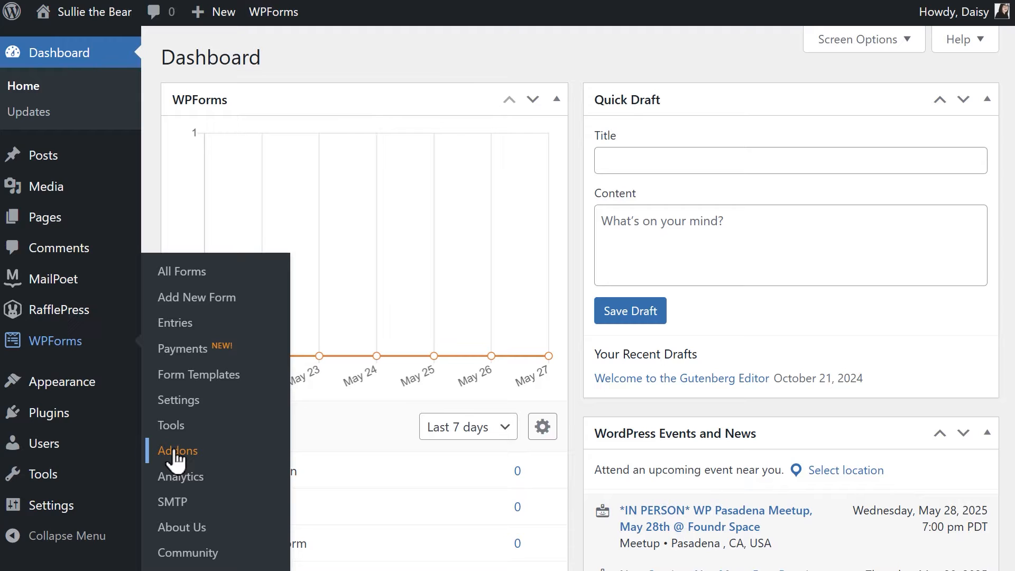
Search the WPForms addons for "calcu" and install the Calculations addon.
click(176, 455)
click(943, 146)
text(calc)
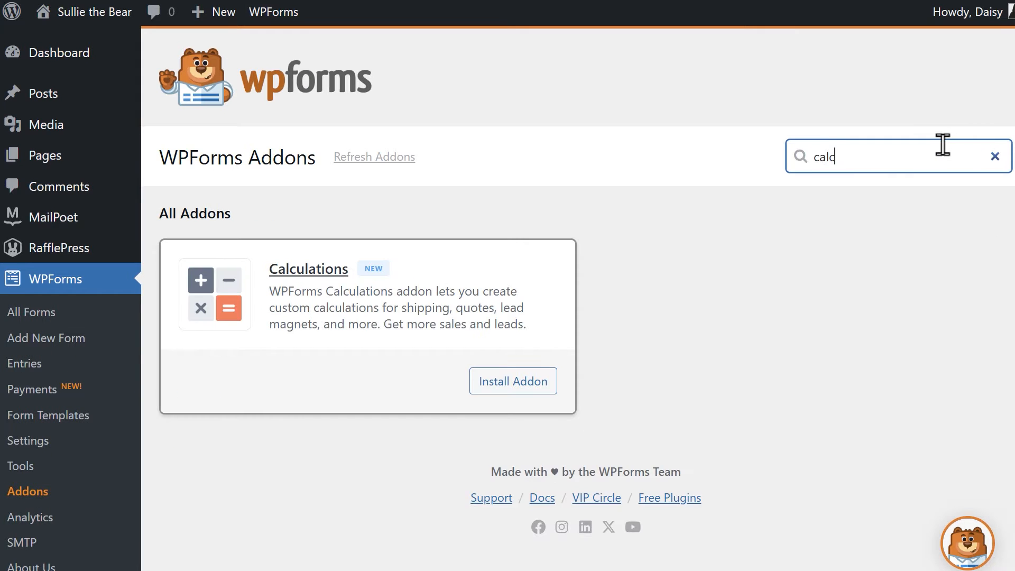
text(u)
click(514, 382)
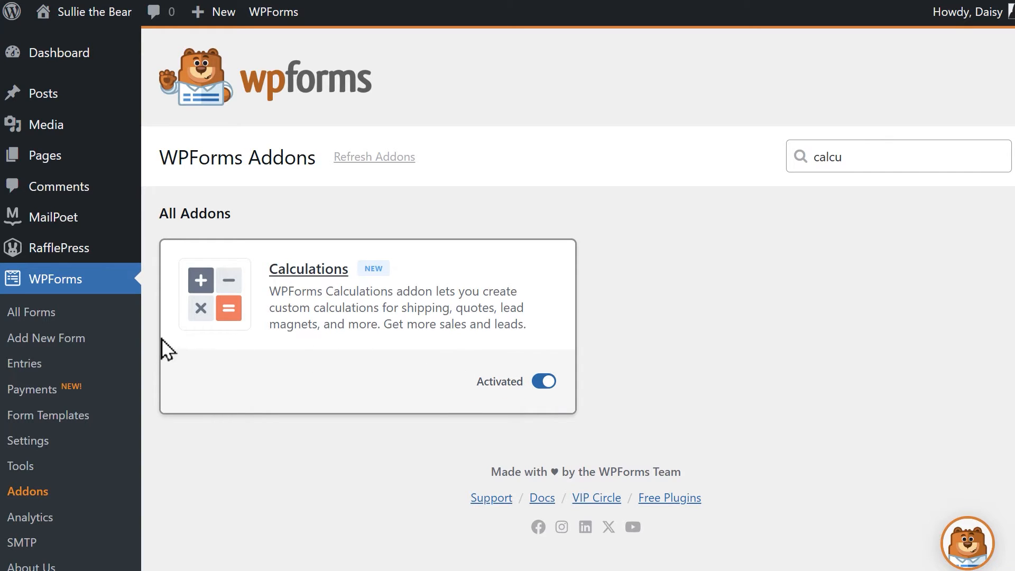
Create a new form from the Blank Form template.
click(83, 343)
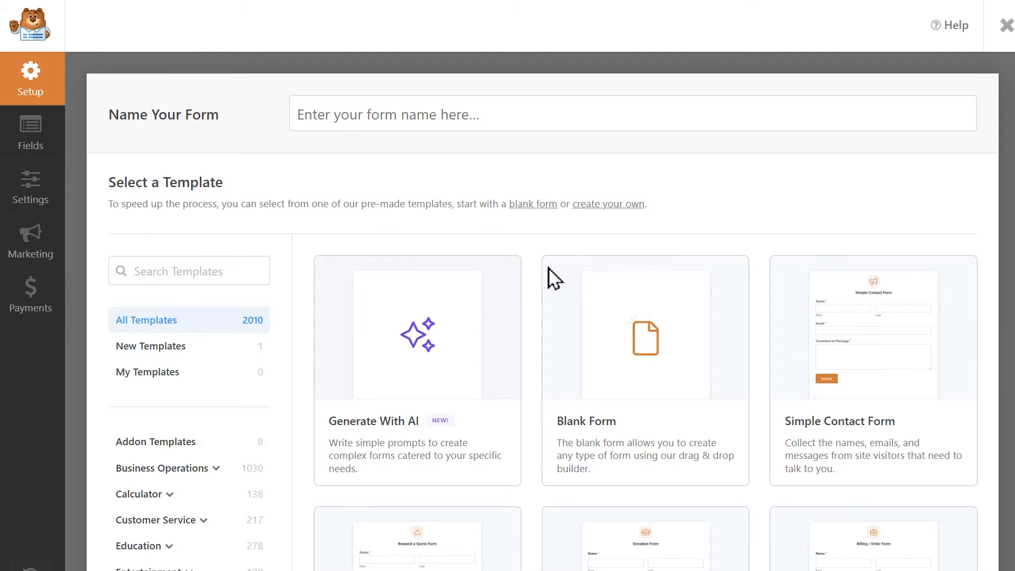
mouse_move(559, 278)
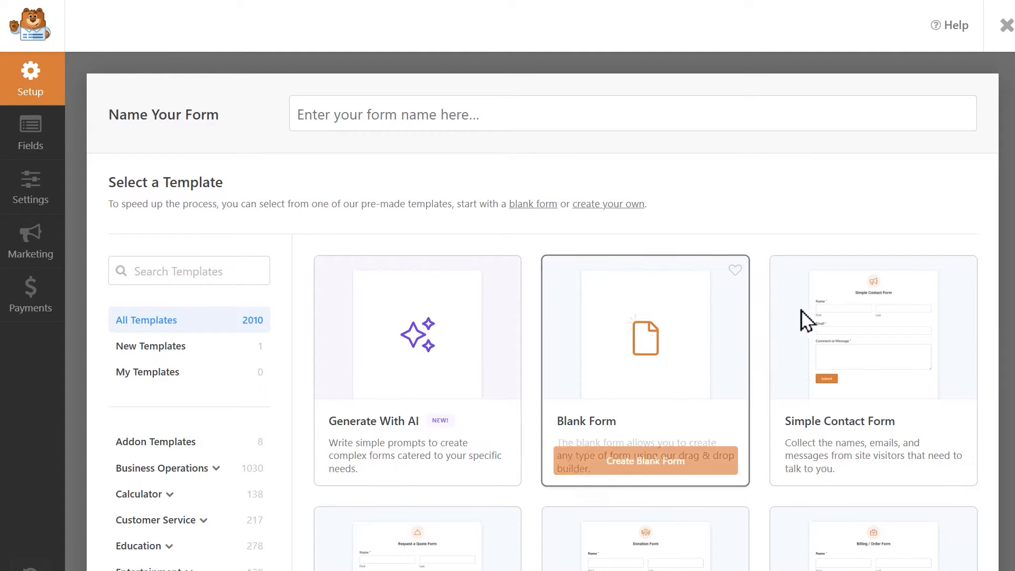
mouse_move(811, 315)
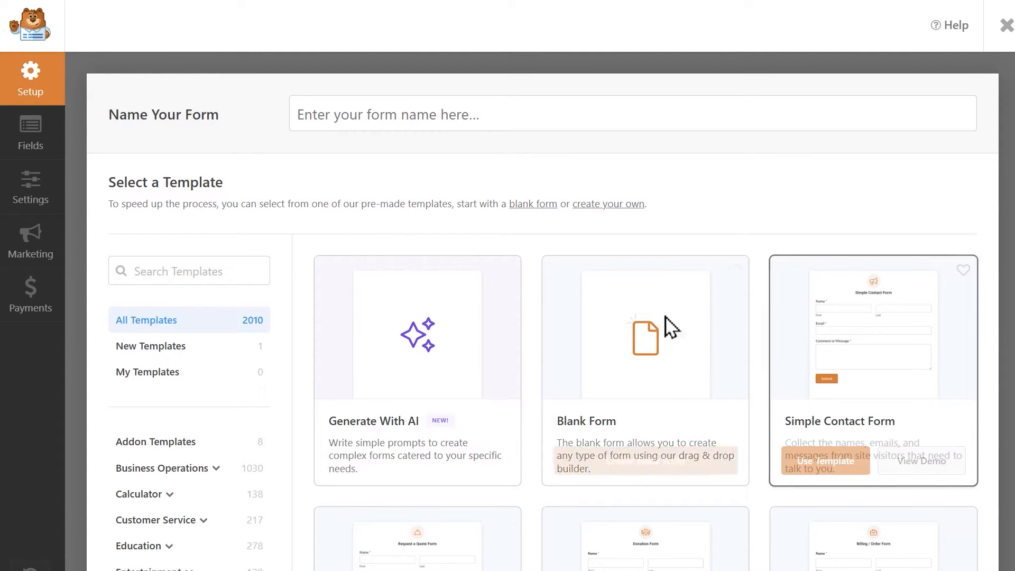
mouse_move(507, 319)
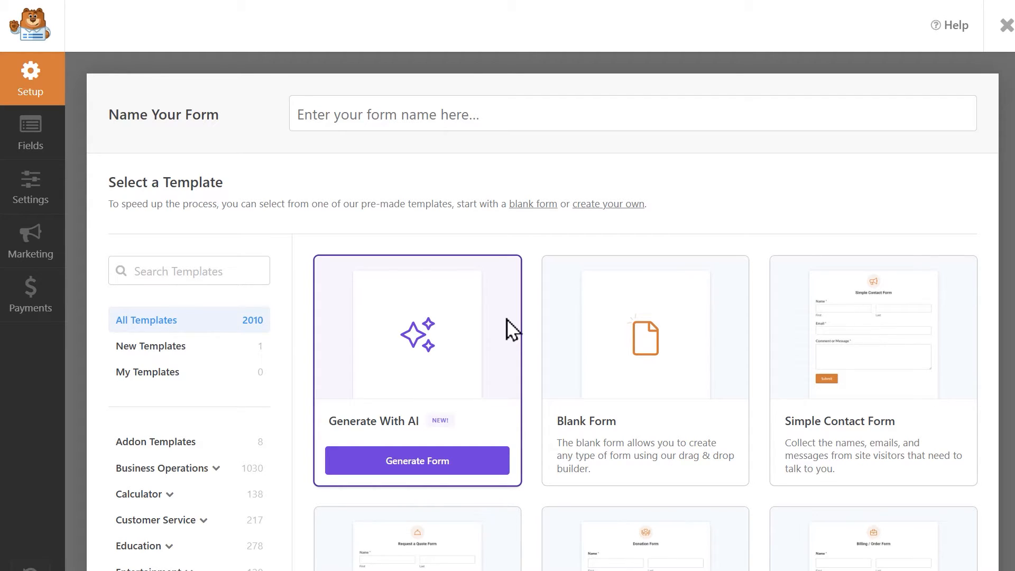
mouse_move(591, 396)
click(615, 459)
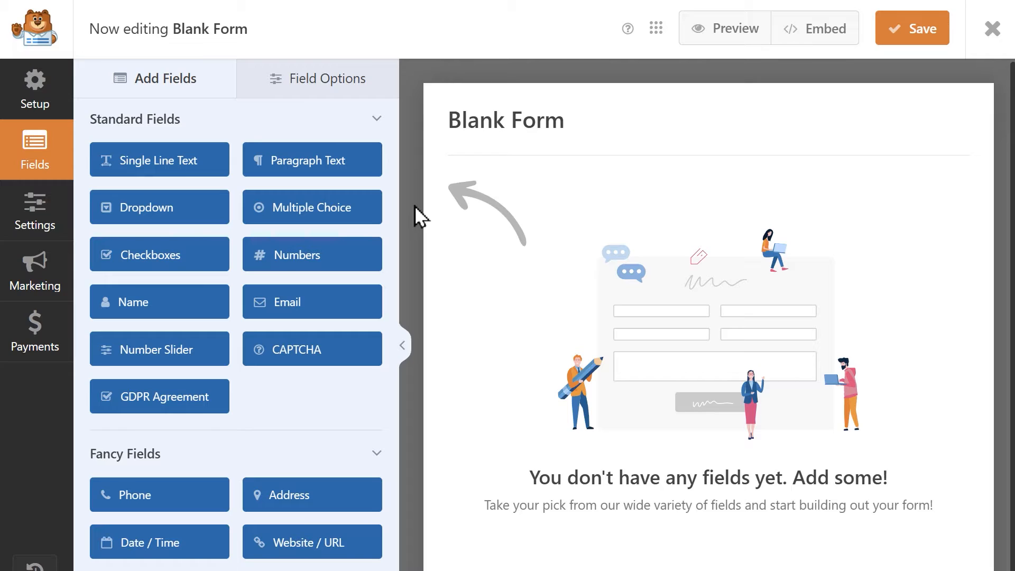
Add Name, Email, Phone and Date / Time fields to the blank form.
click(203, 304)
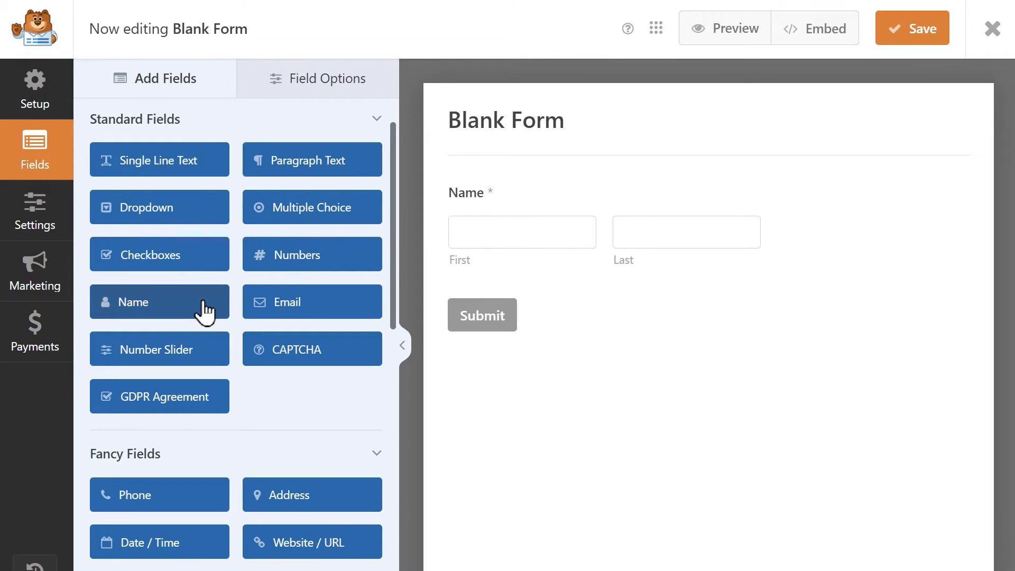
click(286, 297)
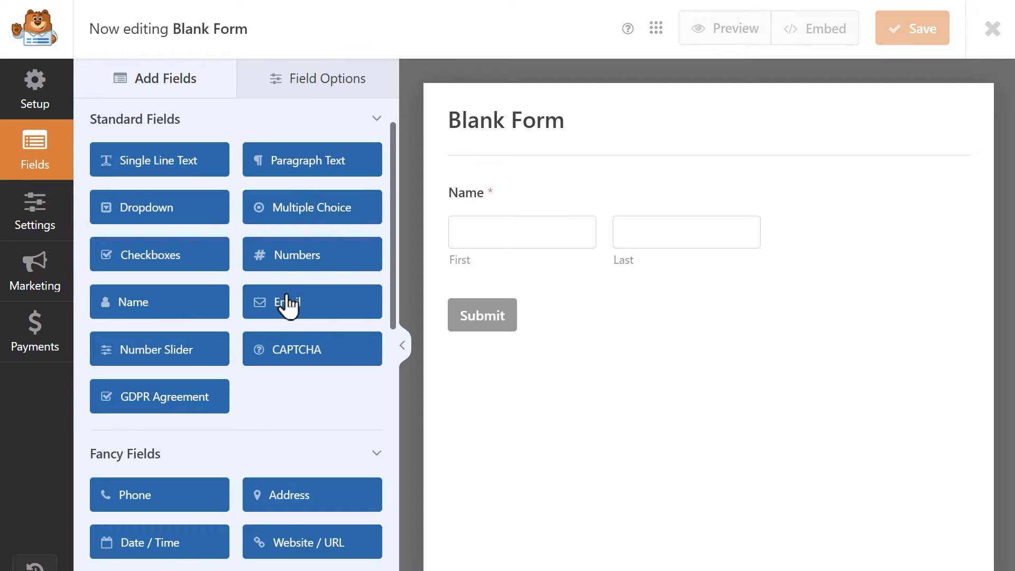
click(139, 496)
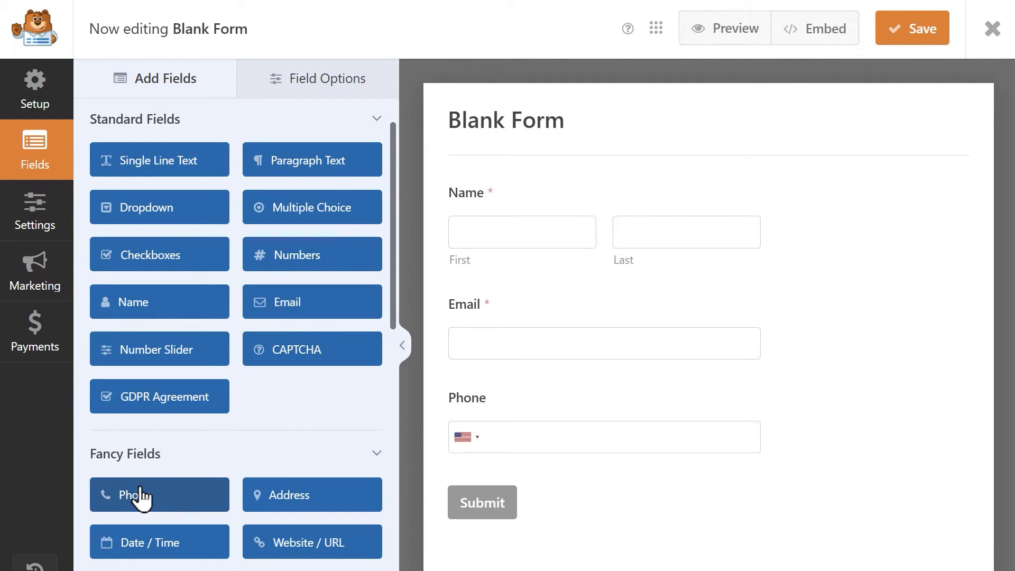
scroll(140, 495, down, 2)
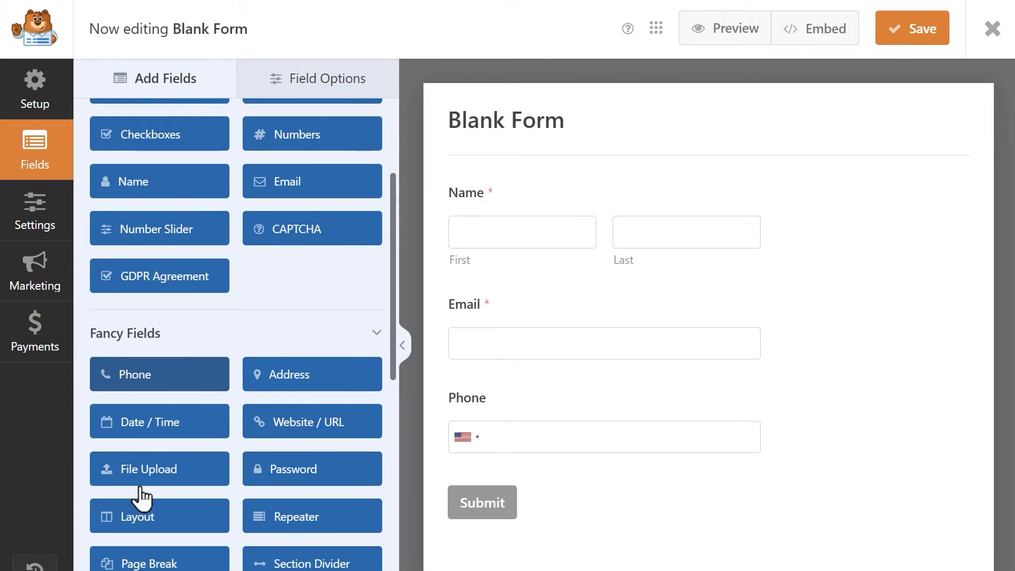
click(193, 422)
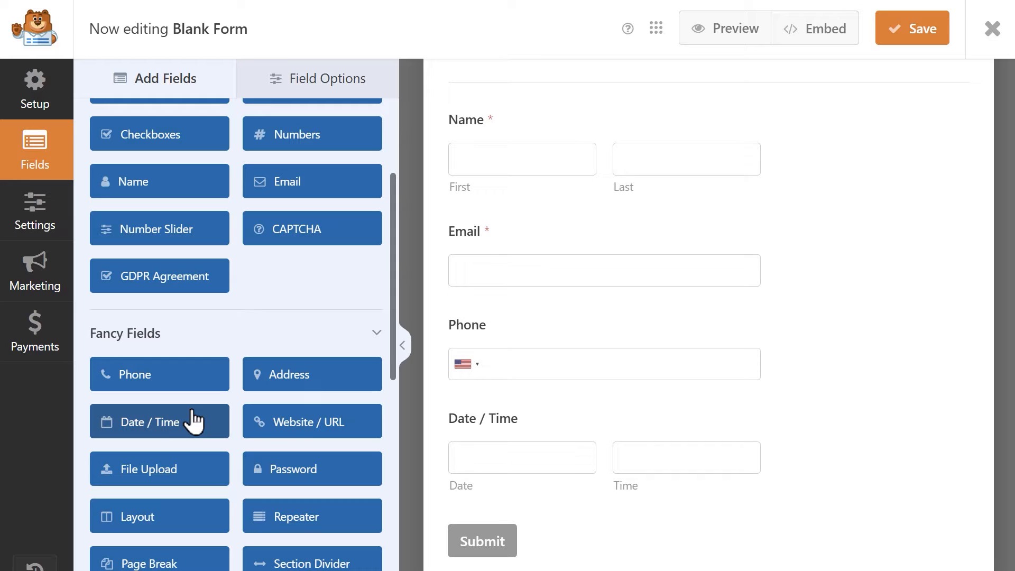
Add two Hidden Fields and a Multiple Items payment field below the Date / Time field.
scroll(193, 412, down, 5)
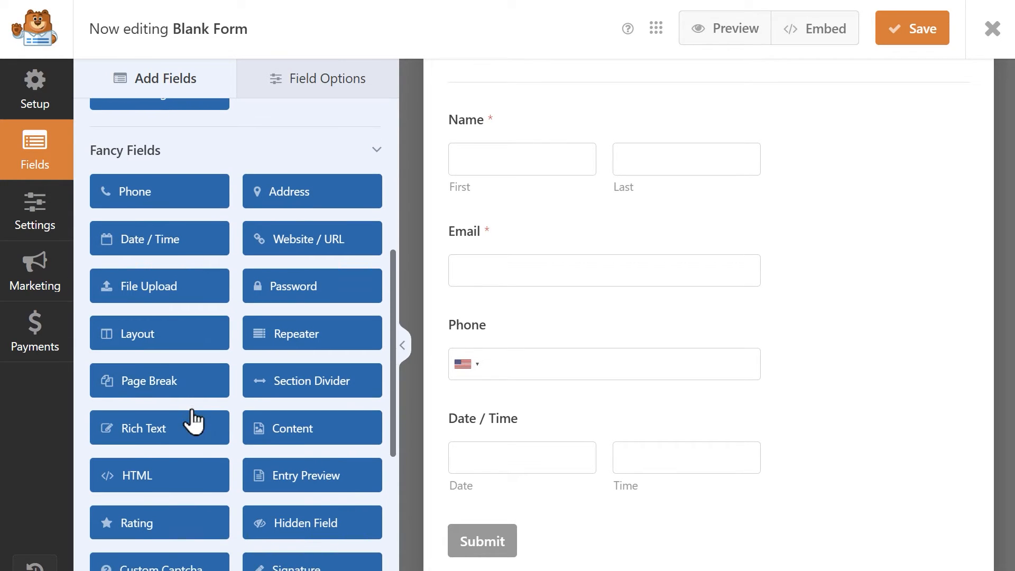
click(288, 438)
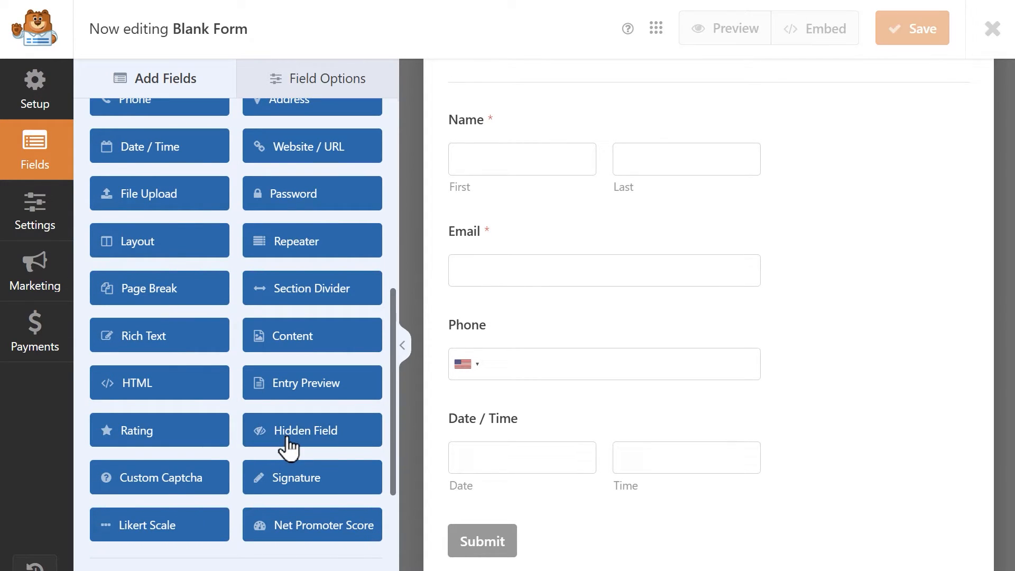
click(288, 438)
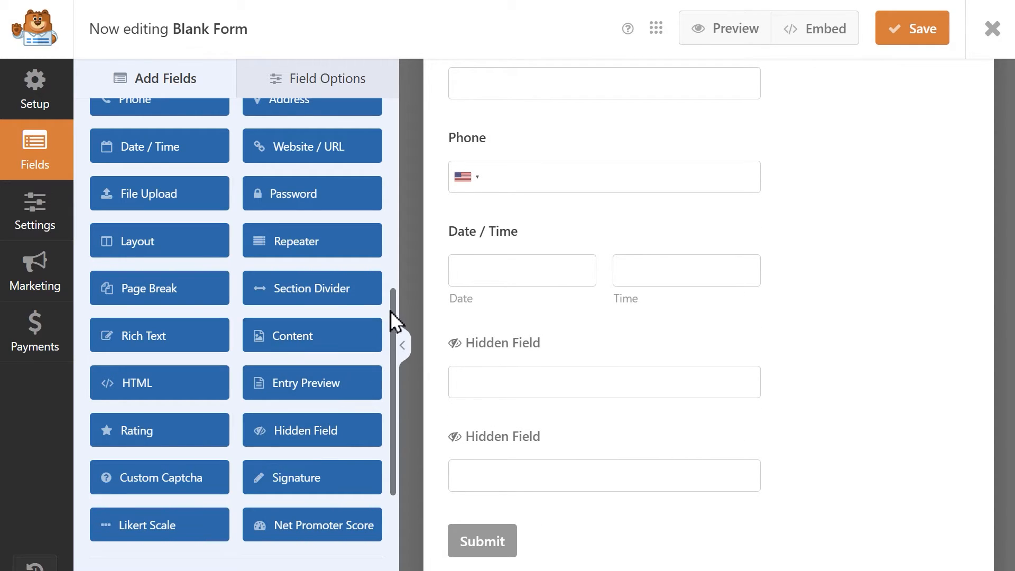
drag(391, 335, 388, 429)
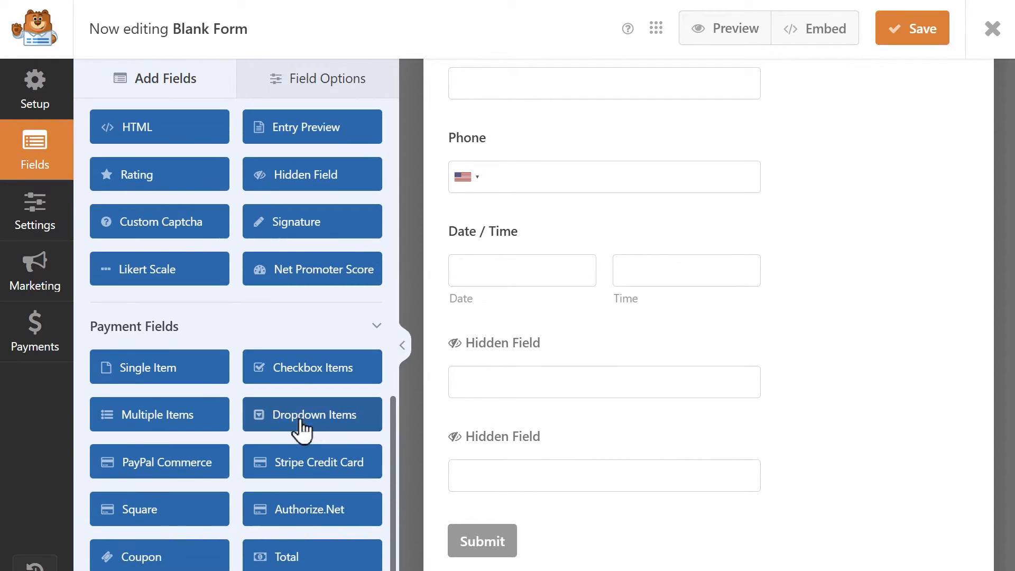
click(190, 407)
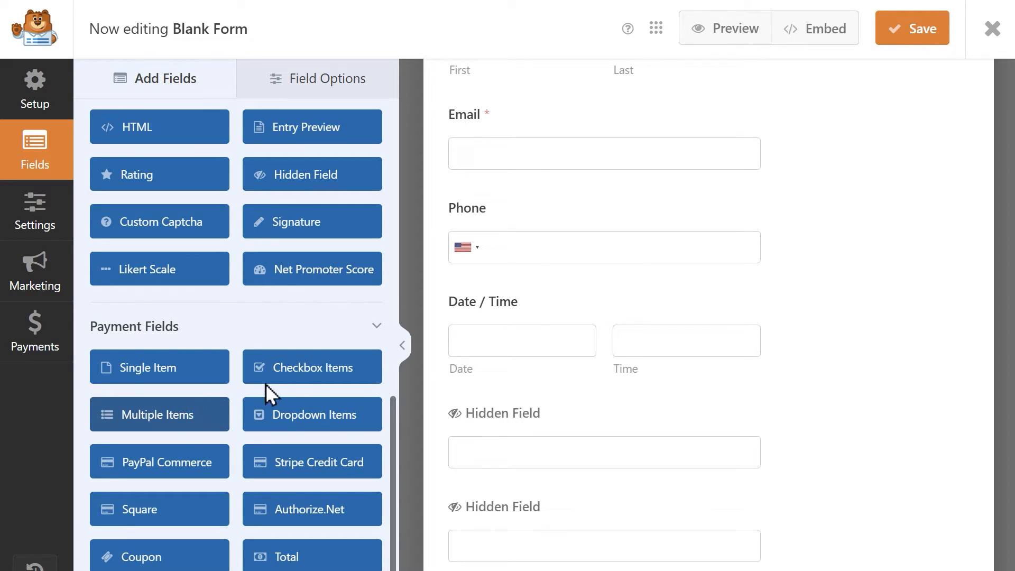
Set the Date / Time field's date format to 05/27/2025 (m/d/Y) in its advanced options.
click(461, 307)
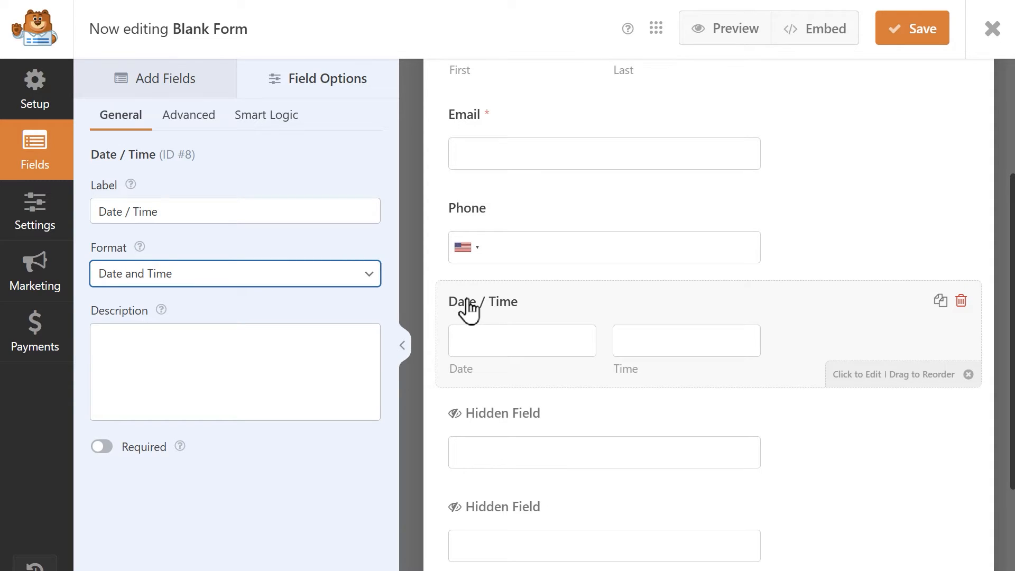
click(201, 115)
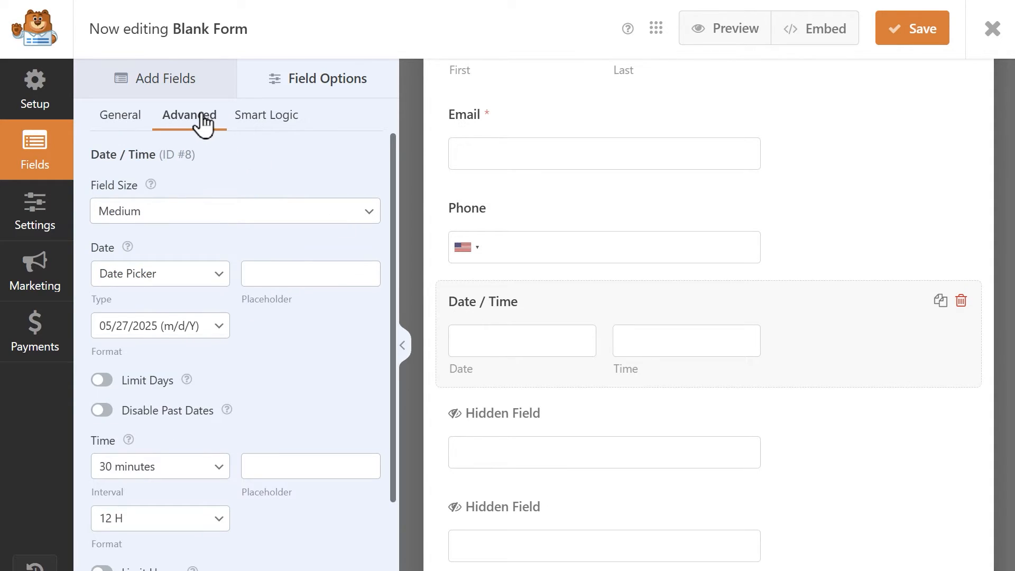
click(224, 324)
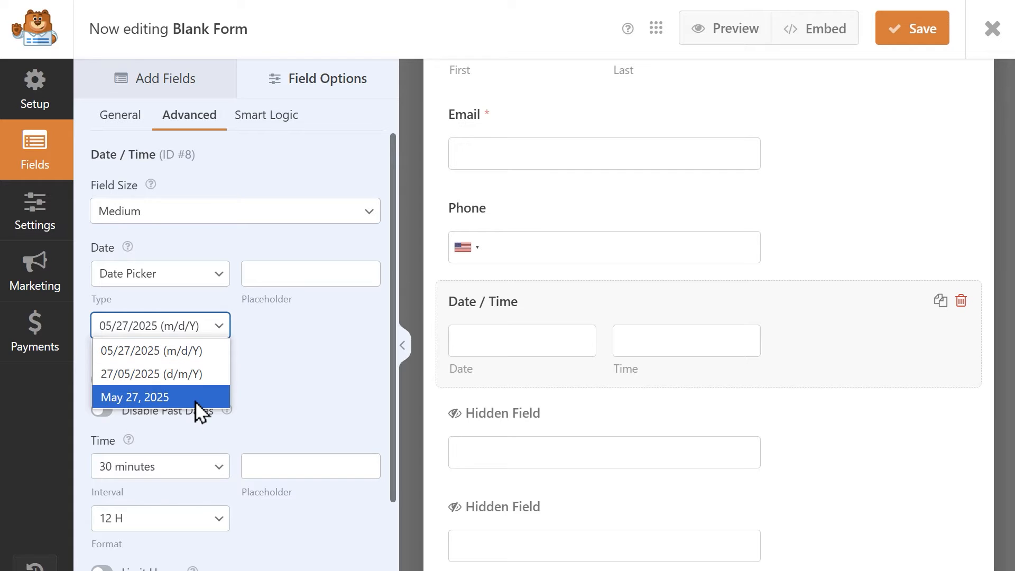
click(214, 349)
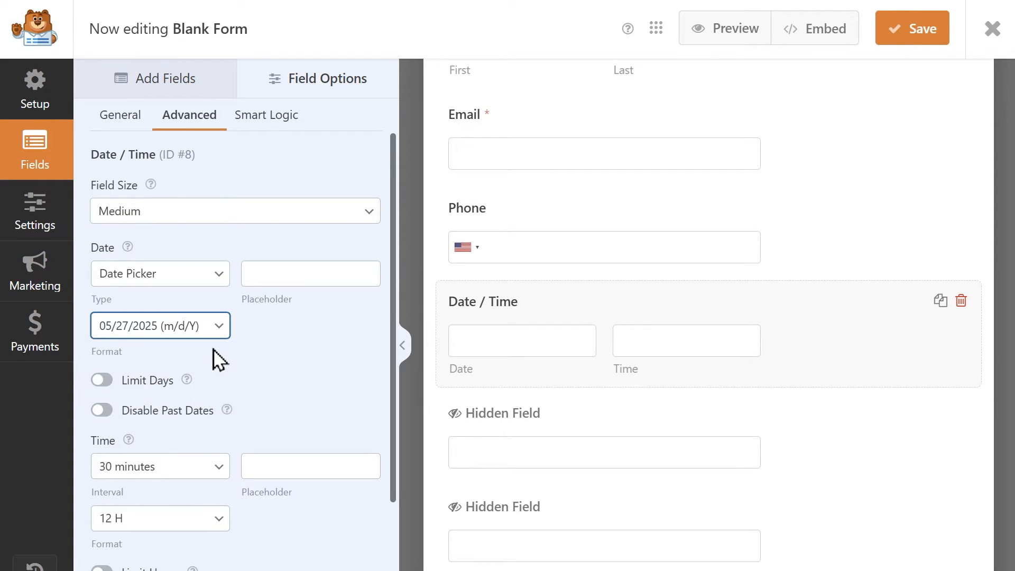
Change the label of the first hidden field to "Default Date".
click(473, 429)
click(310, 212)
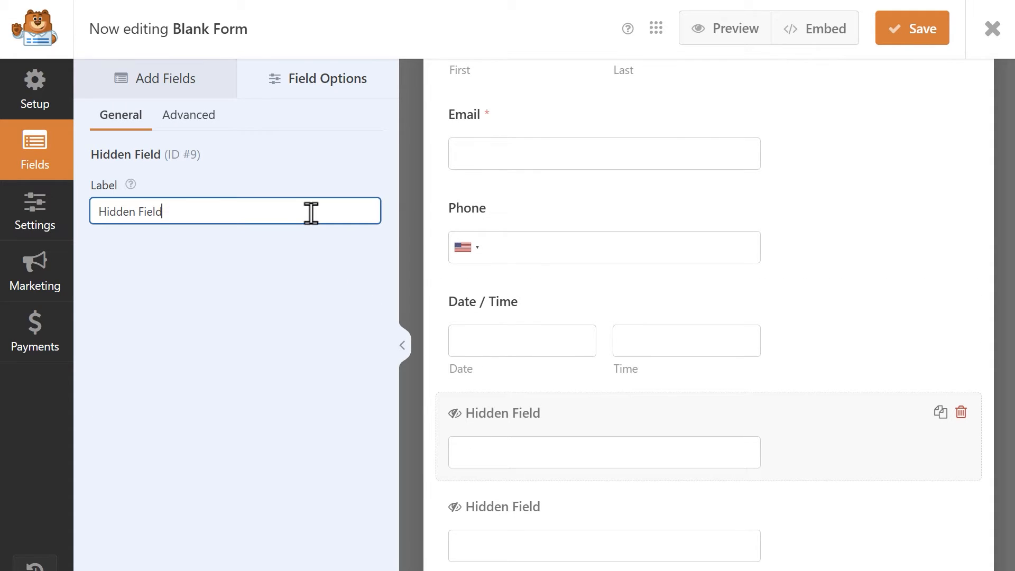
key(ctrl+a)
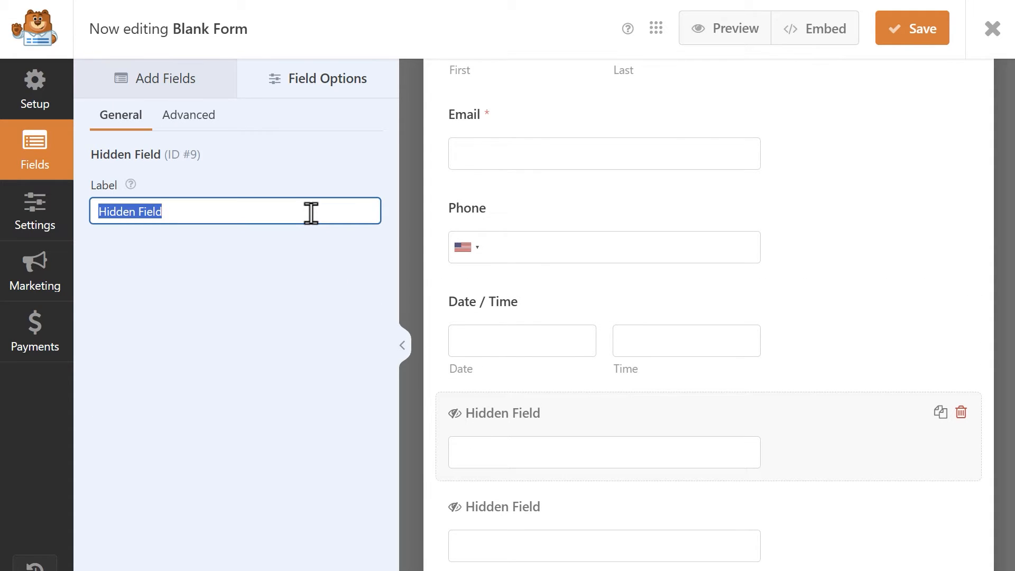
key(BackSpace)
text(Default)
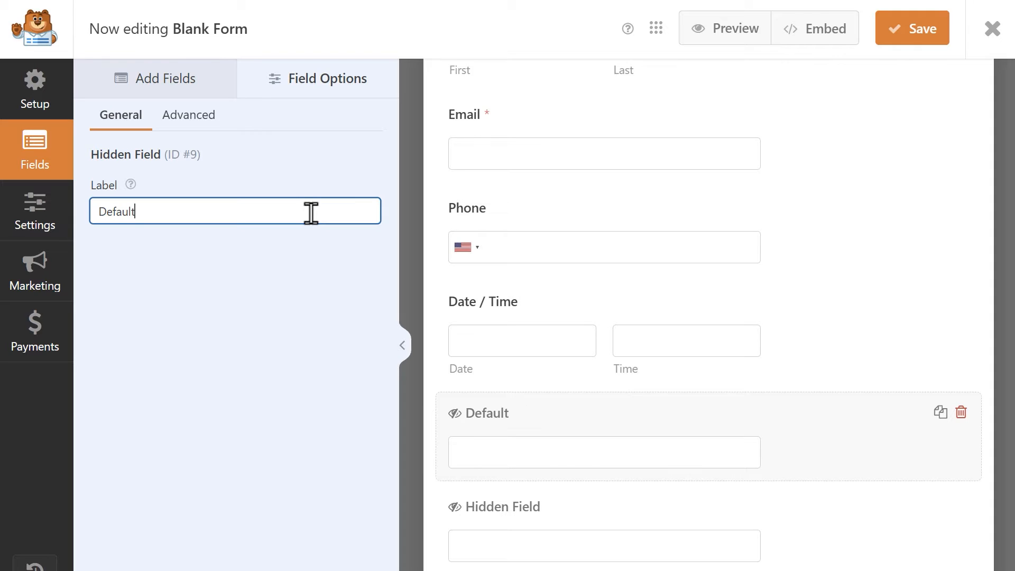
text( Date)
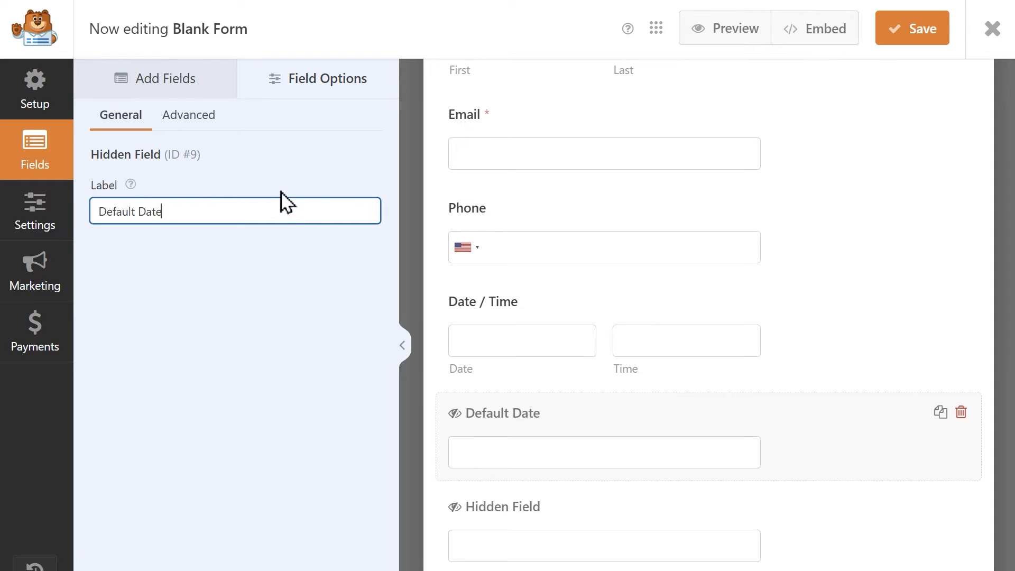
Set the default value of the Default Date hidden field to 06/01/2025.
click(202, 119)
click(210, 204)
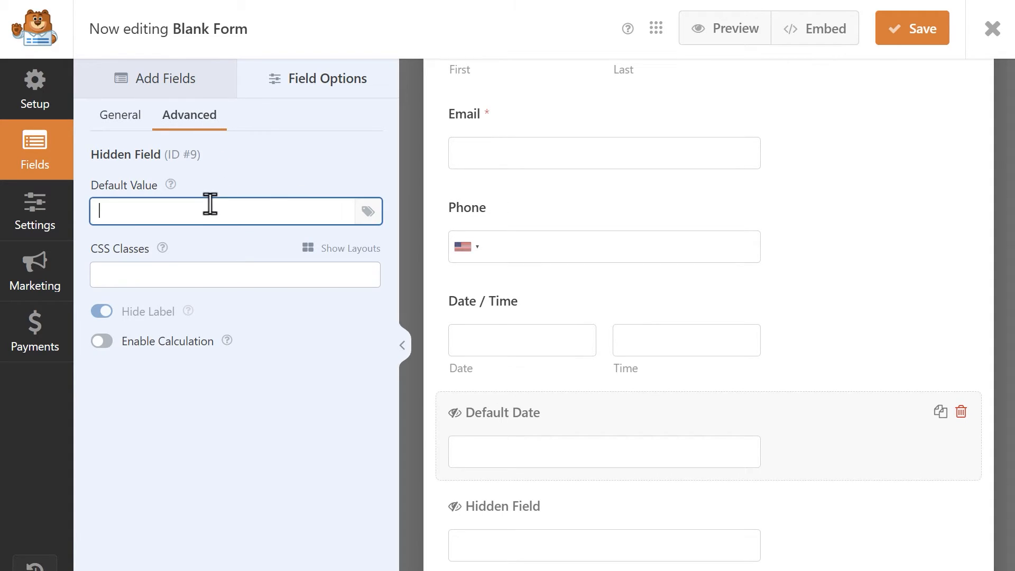
text(06/01/2025)
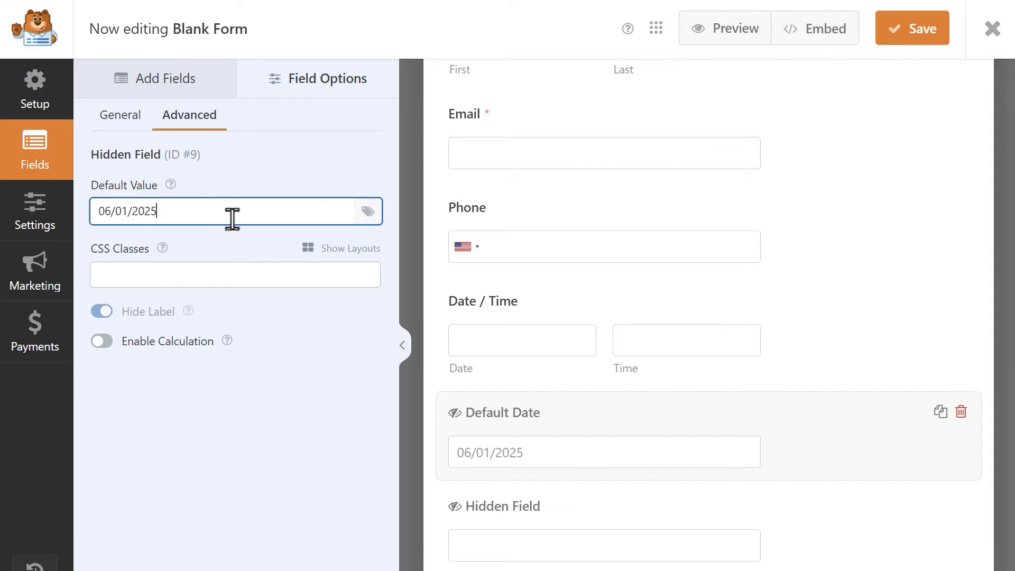
Enable calculation in the advanced options of the second hidden field.
click(549, 527)
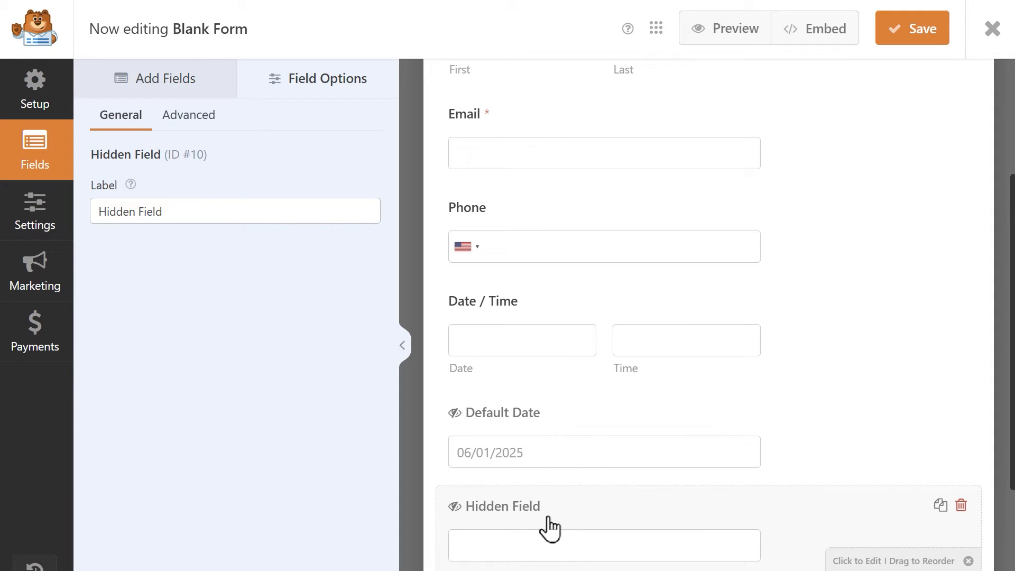
click(187, 116)
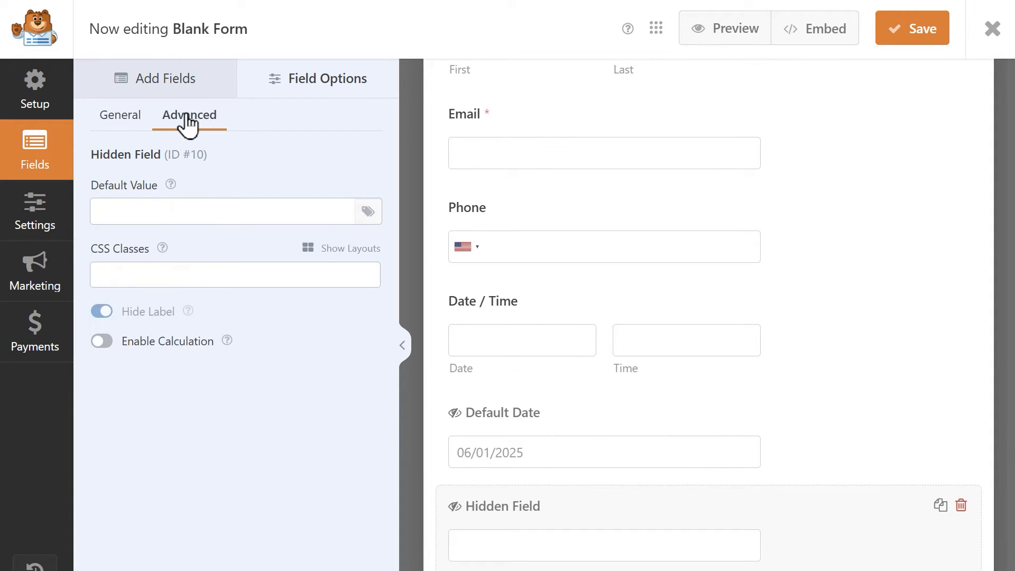
click(100, 343)
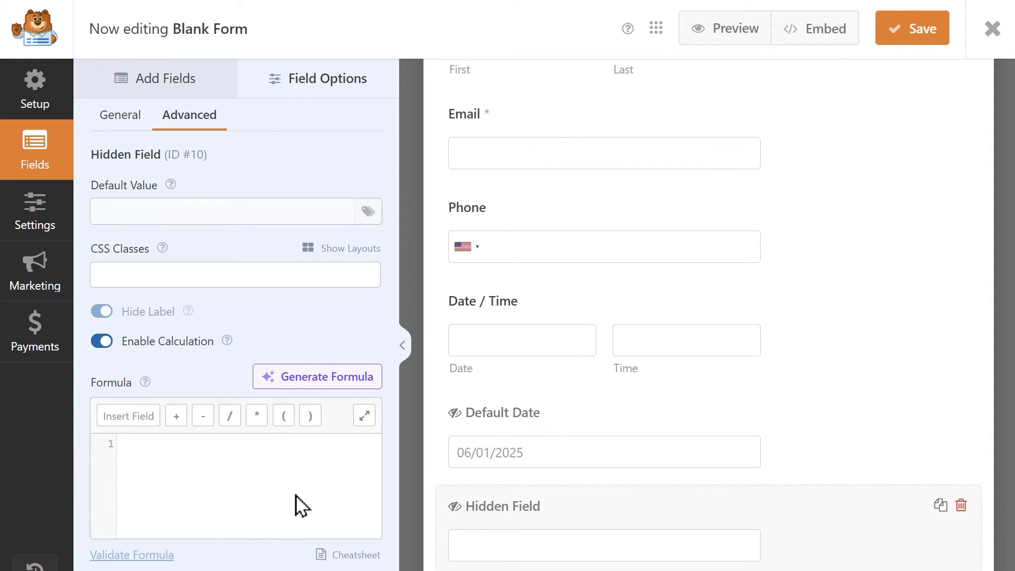
Begin the hidden field's formula with an if condition that contains the Date / Time (date) field variable, $F8_date.
click(264, 499)
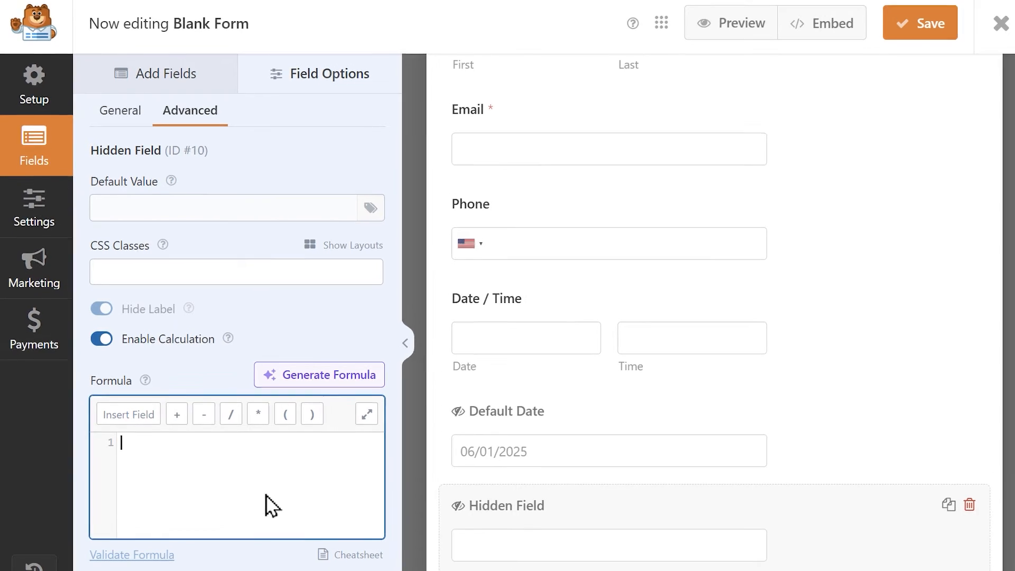
text(if)
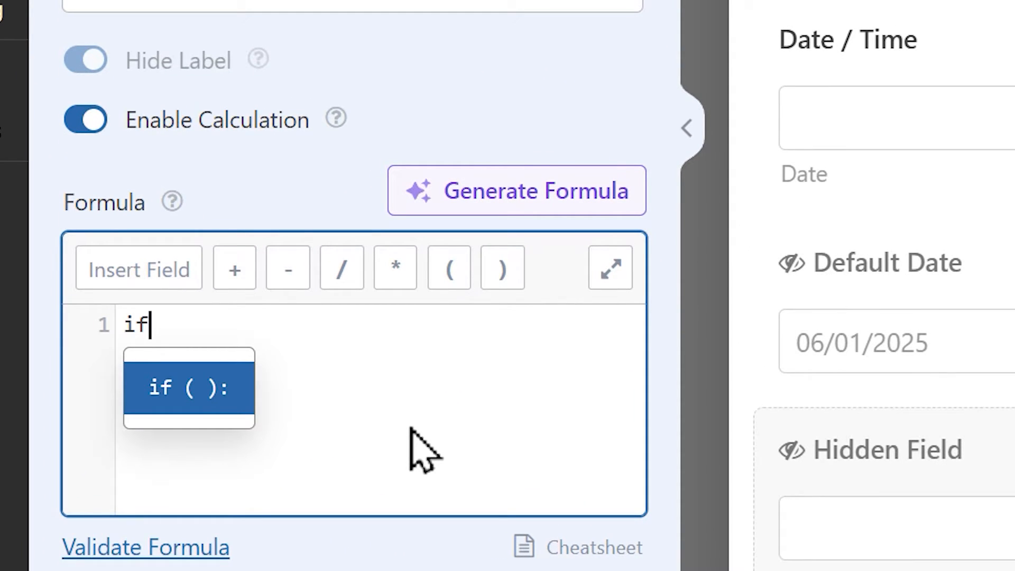
text( ()
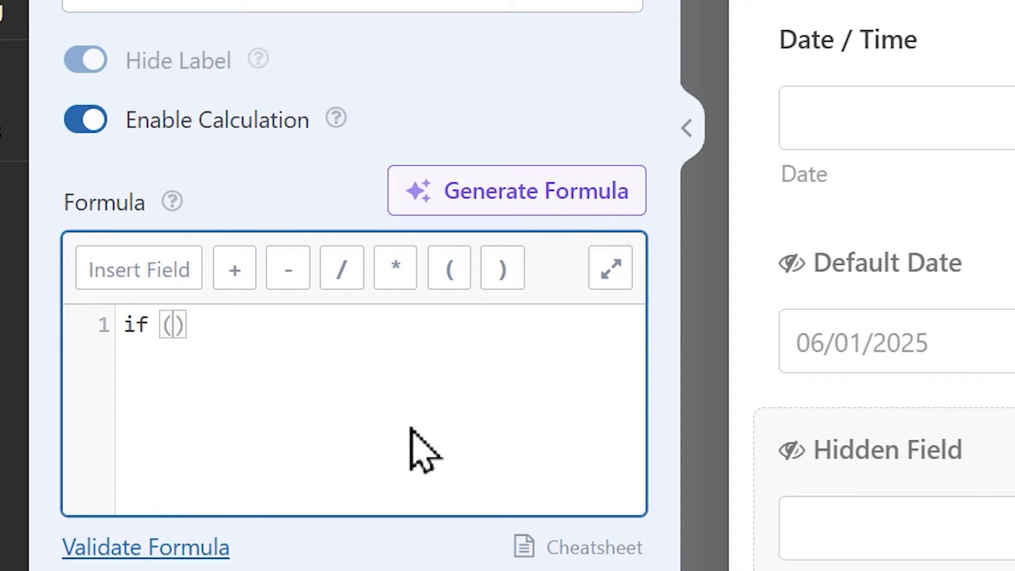
click(133, 265)
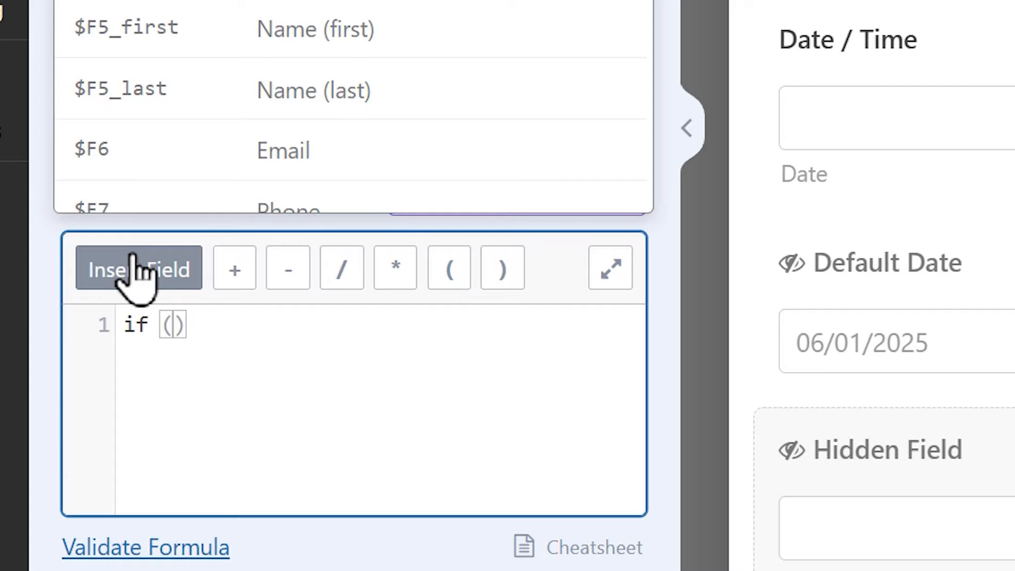
scroll(470, 29, down, 4)
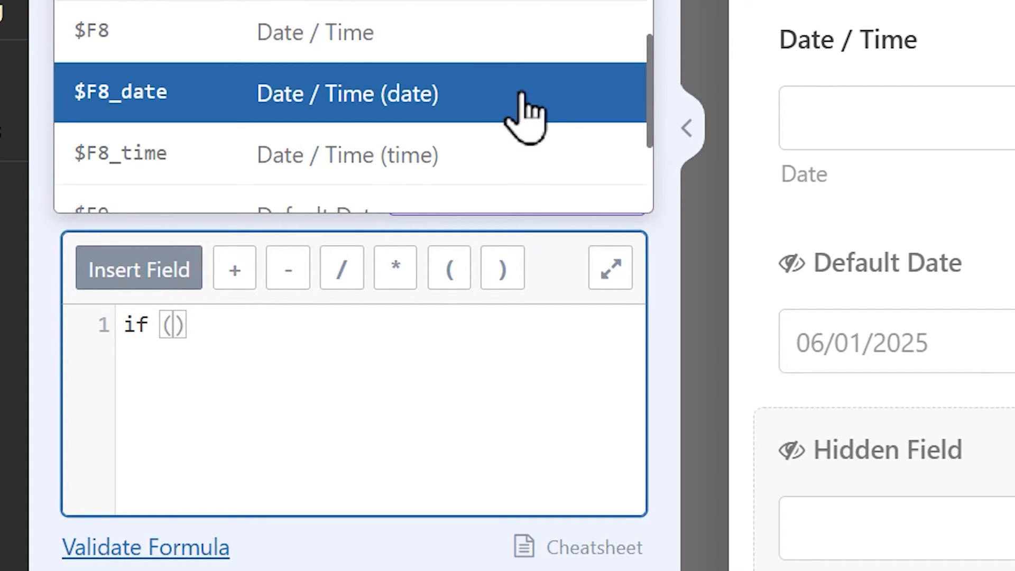
click(524, 117)
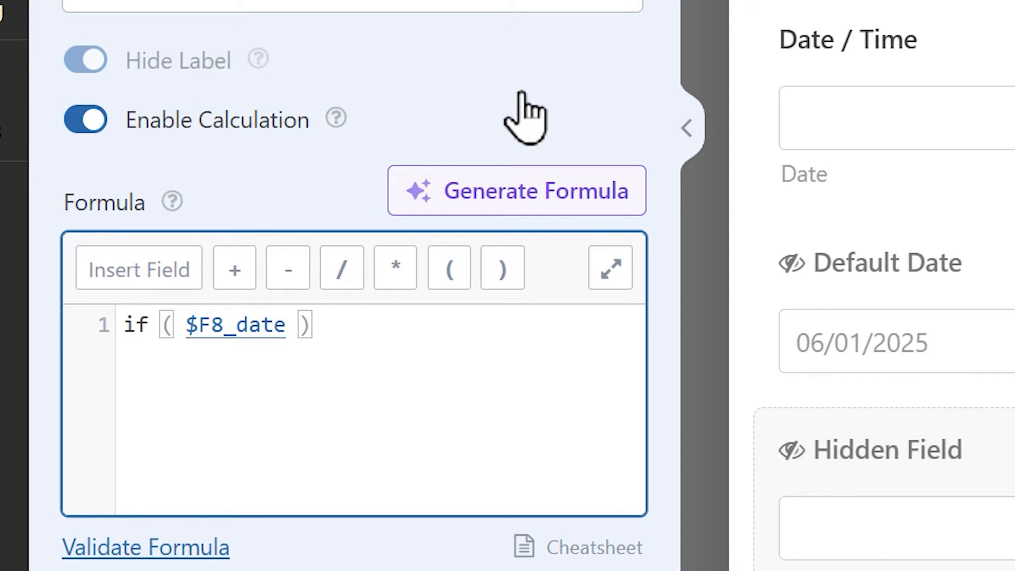
Complete the if condition by comparing $F8_date for equality with the Default Date field variable, $F9.
click(288, 325)
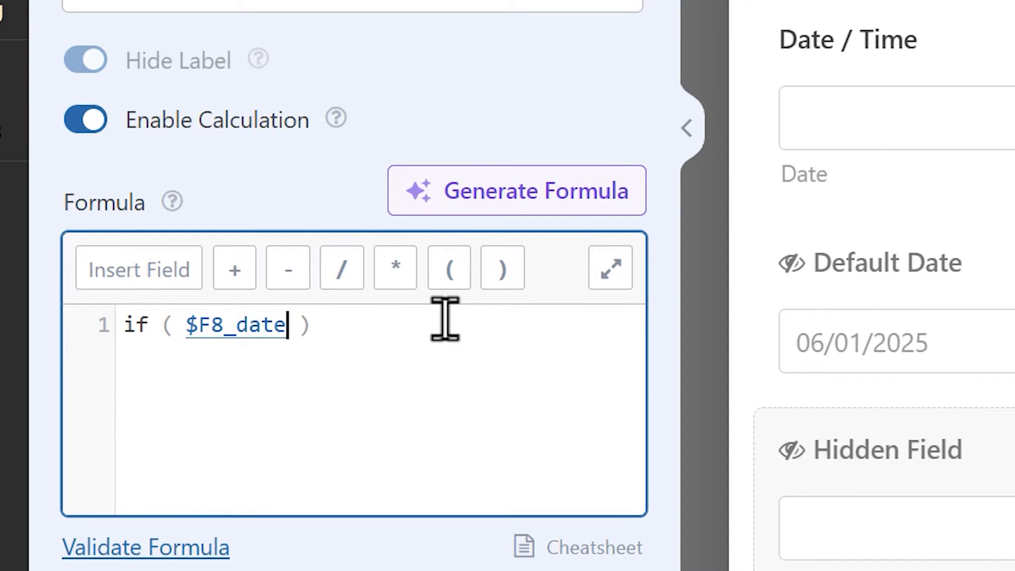
text(==)
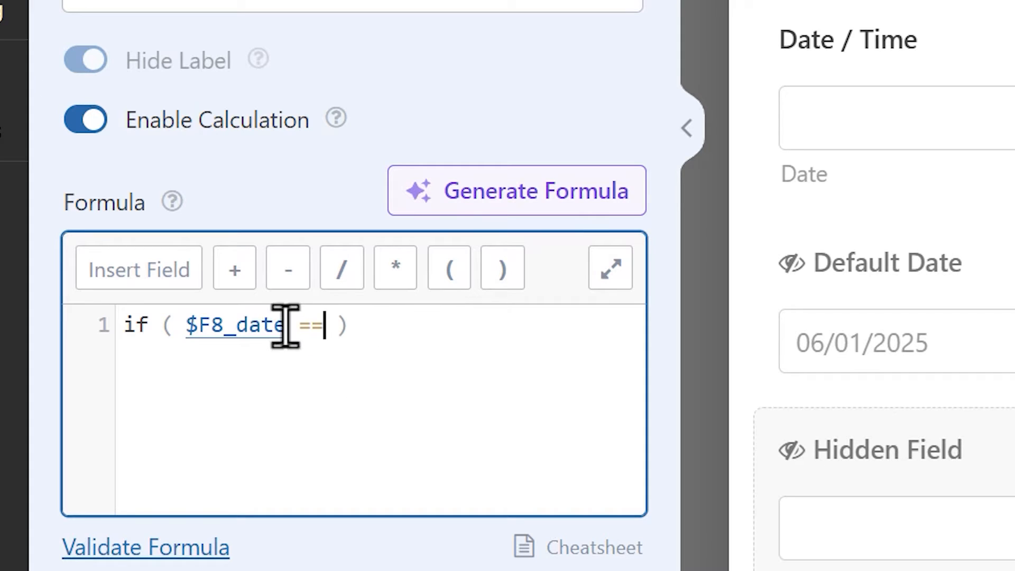
click(181, 270)
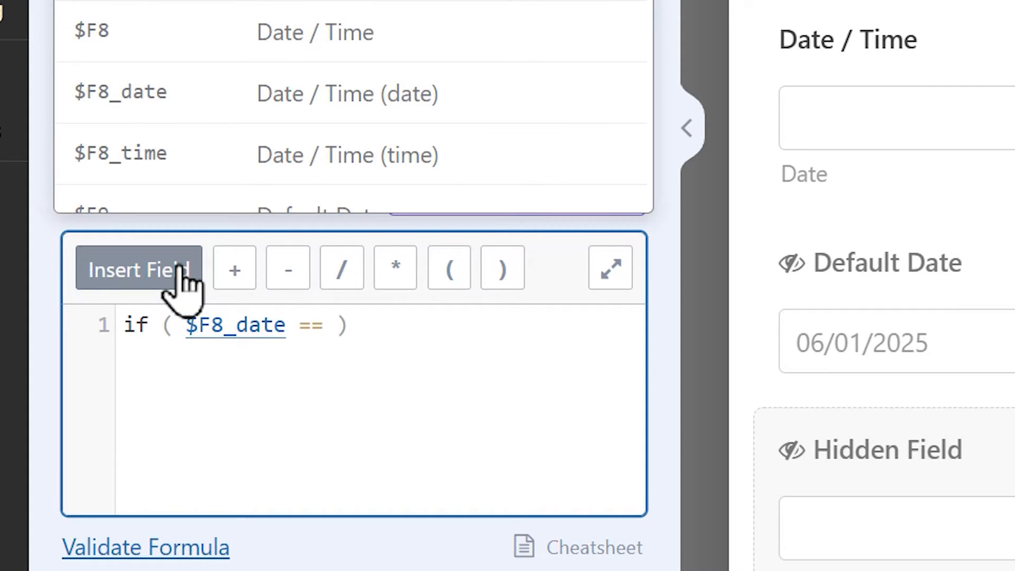
scroll(493, 143, down, 3)
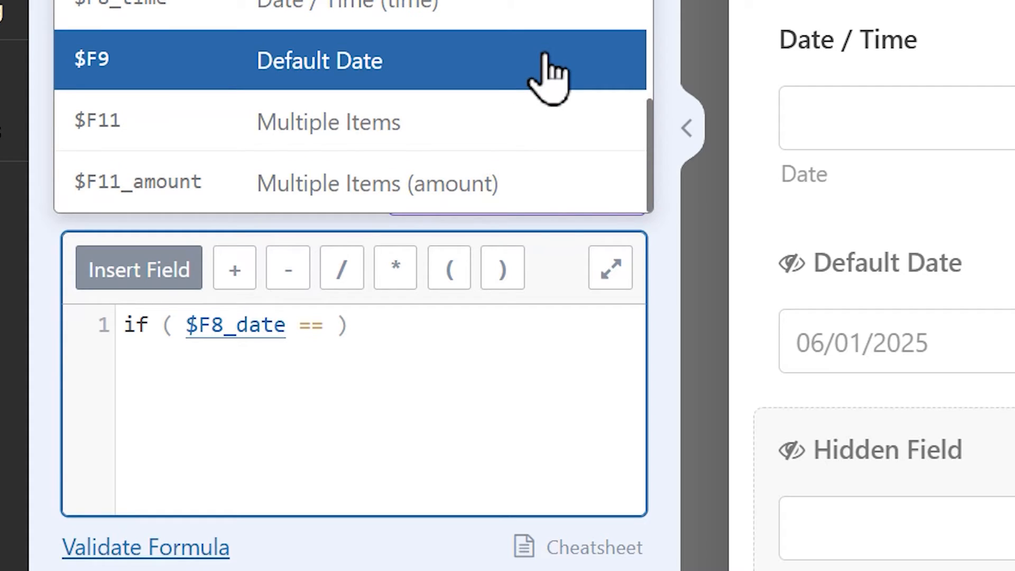
click(544, 54)
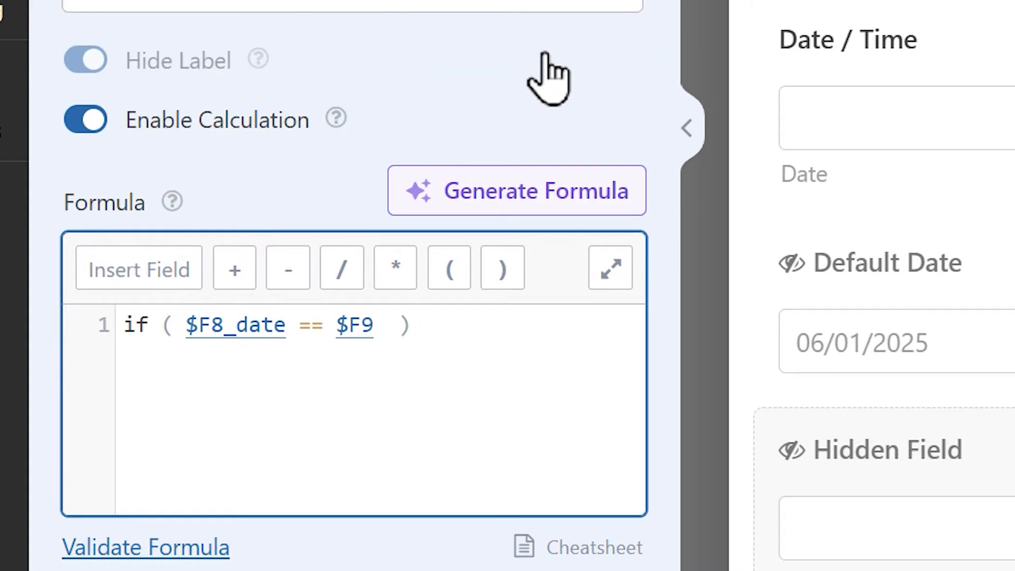
Make the formula return 1 when the condition is met, and add an else: branch below it.
click(457, 323)
text(:)
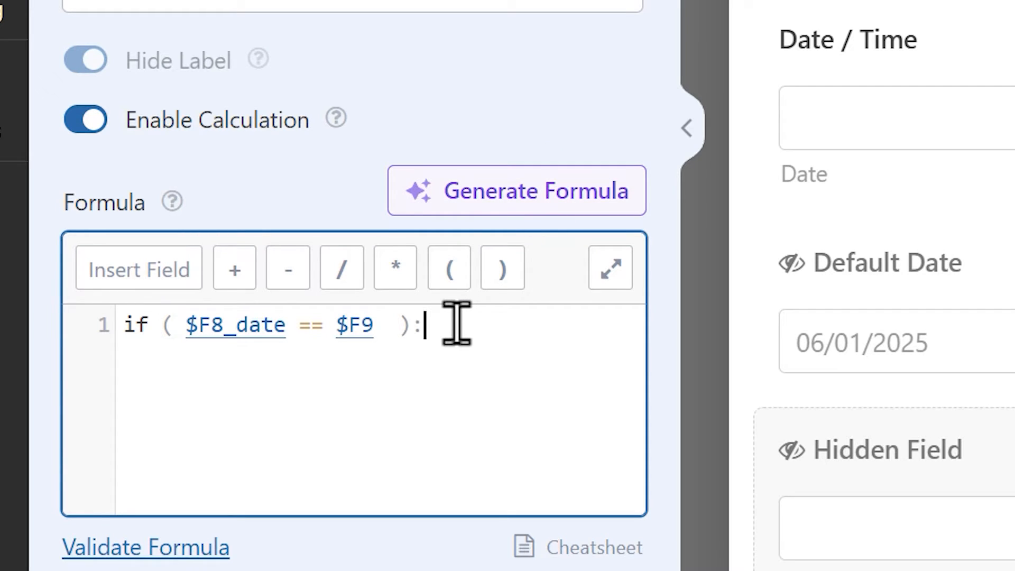
key(Return)
text(1)
key(Return)
key(BackSpace)
text(else)
key(Return)
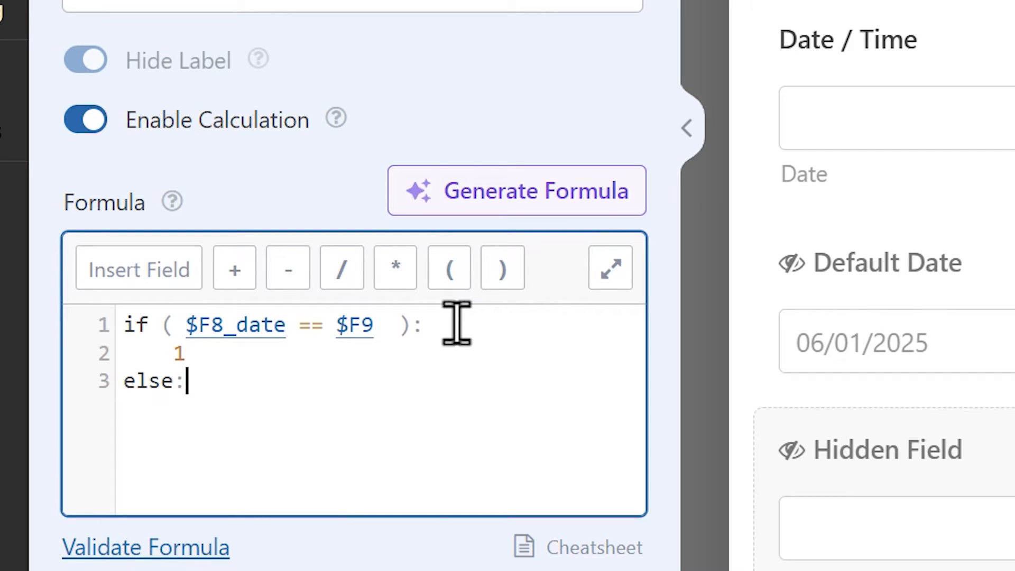
Return 0 in the else branch, close the statement with endif;, and validate the formula.
key(Return)
text(0)
key(Return)
key(BackSpace)
key(BackSpace)
text(end)
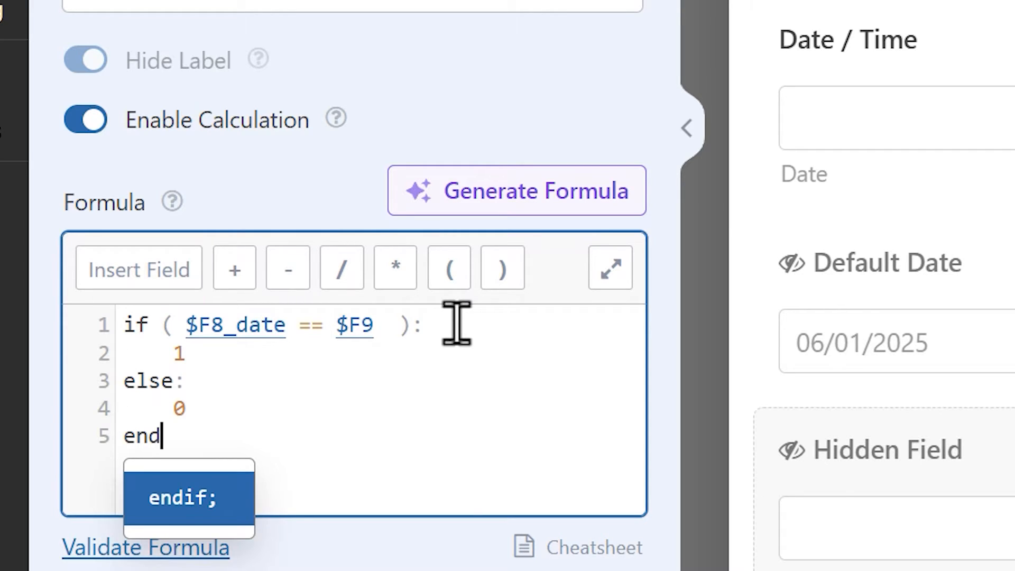
key(Return)
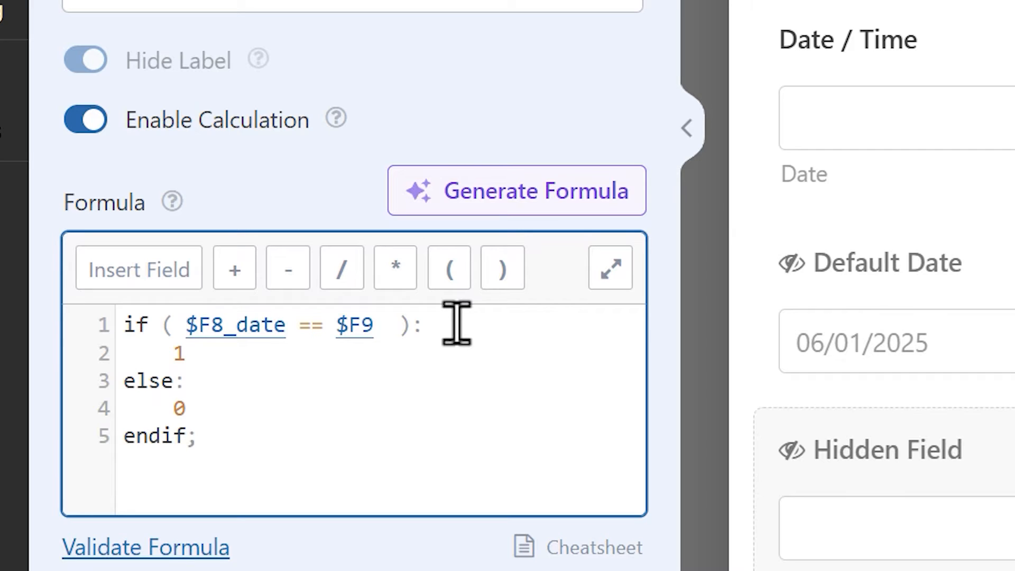
click(199, 550)
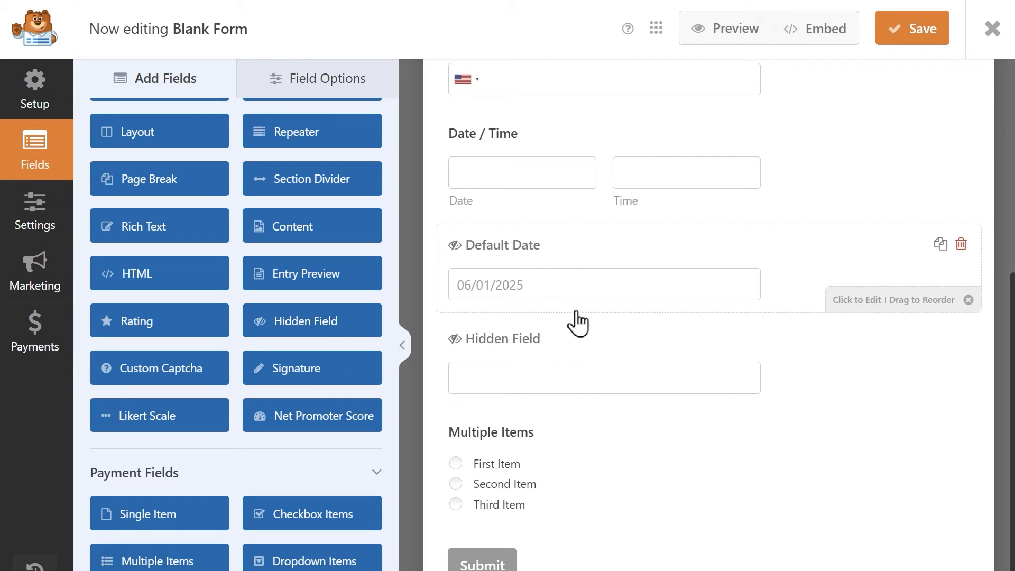
Review the hidden field's formula, and enable conditional logic for the Multiple Items field.
click(555, 346)
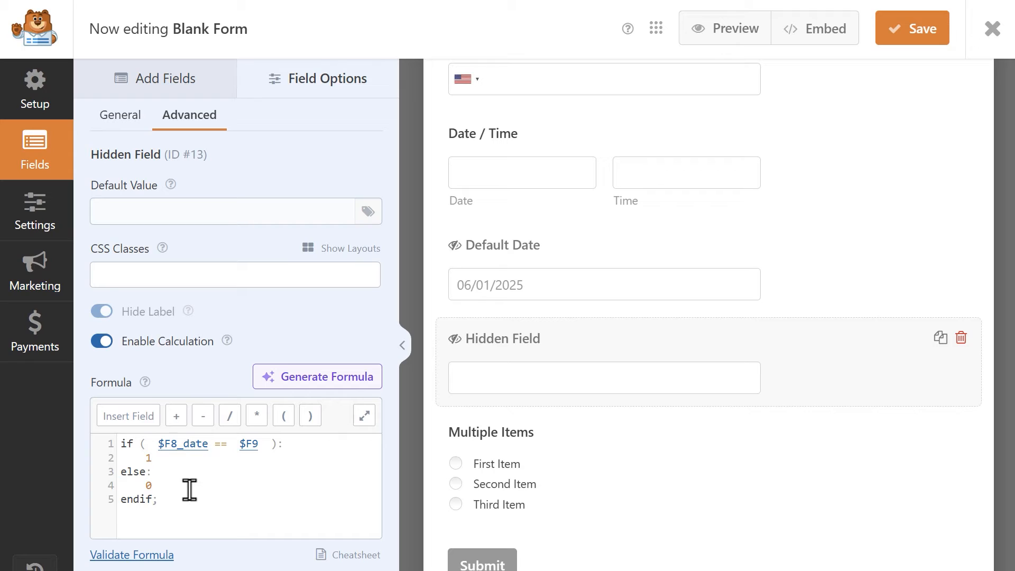
click(552, 425)
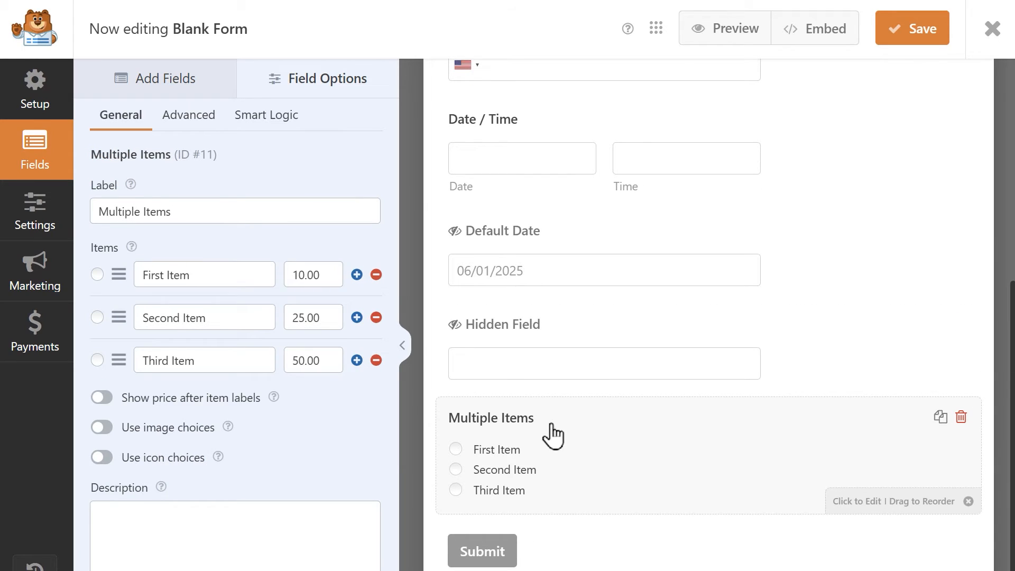
click(268, 121)
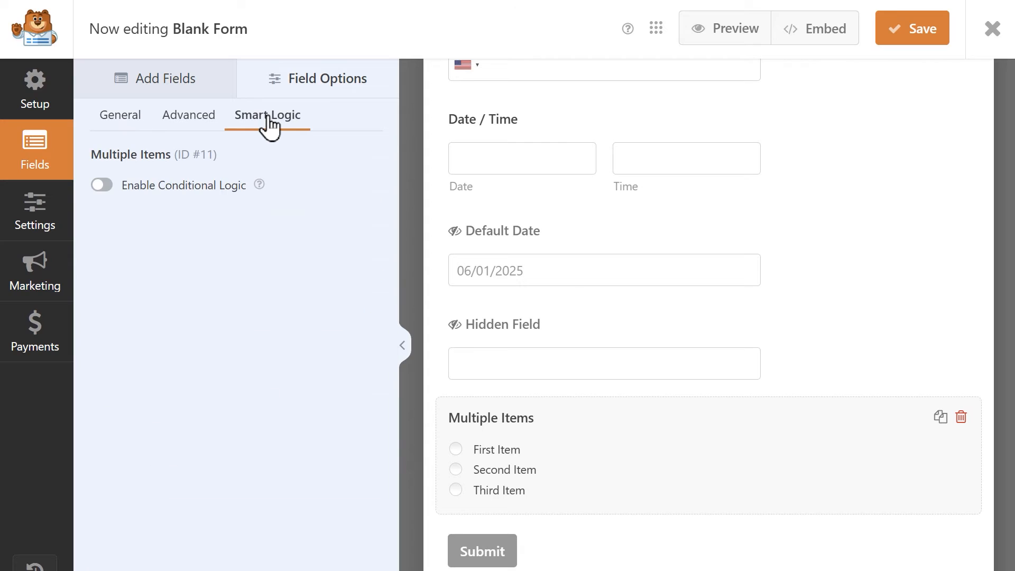
click(106, 184)
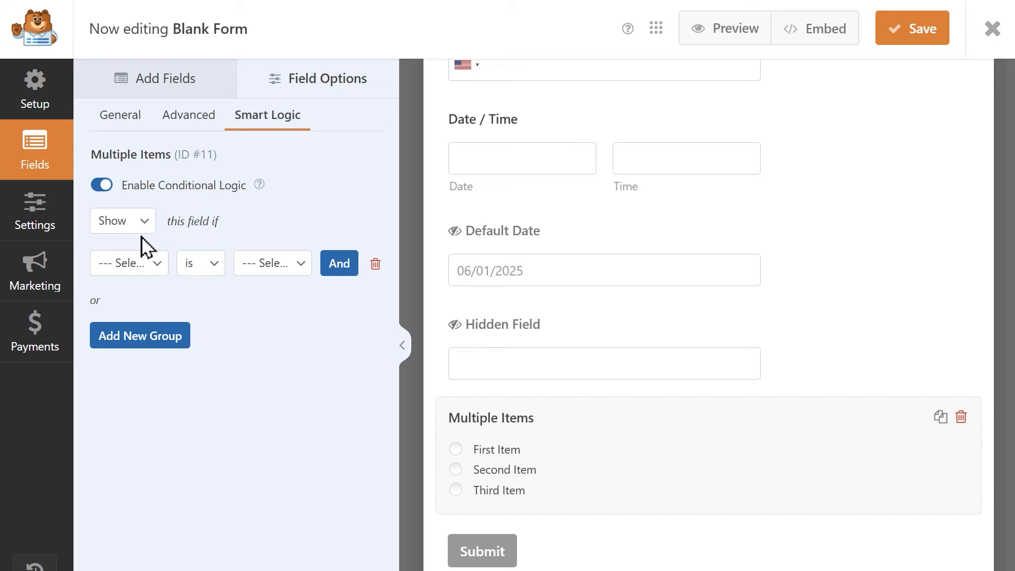
Set the Multiple Items field to show if Hidden Field is 1, and save the form.
click(142, 267)
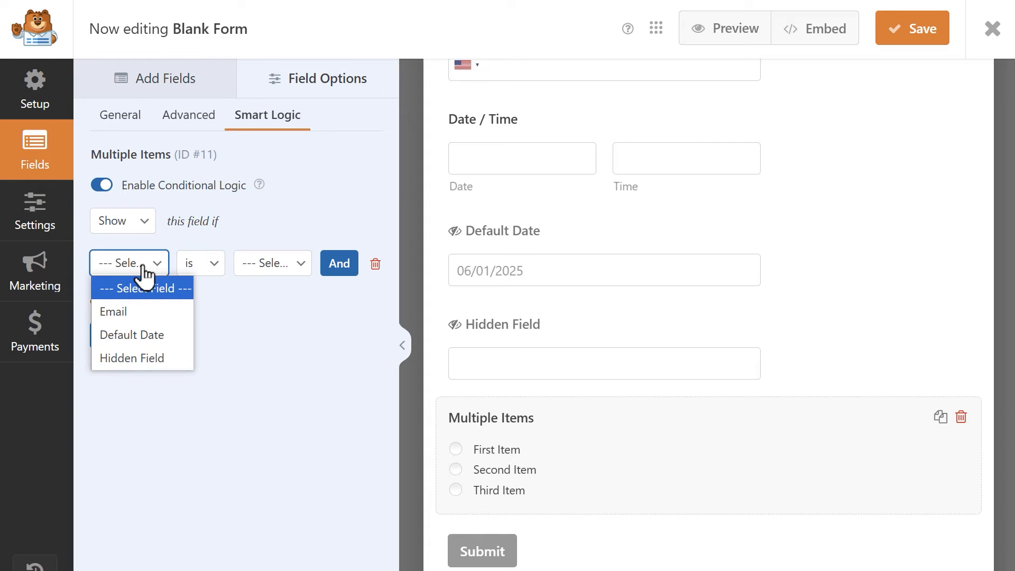
click(170, 363)
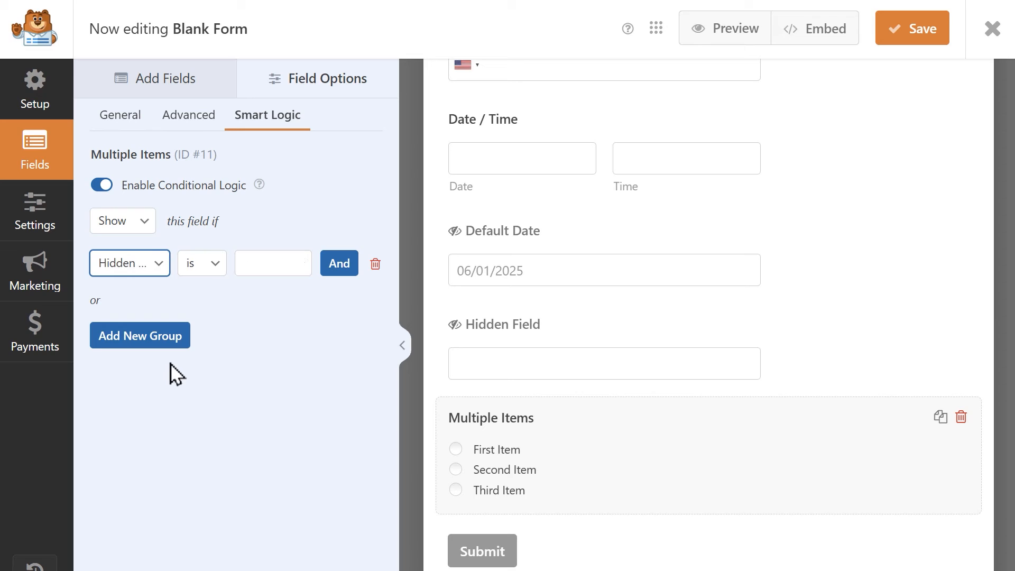
click(269, 256)
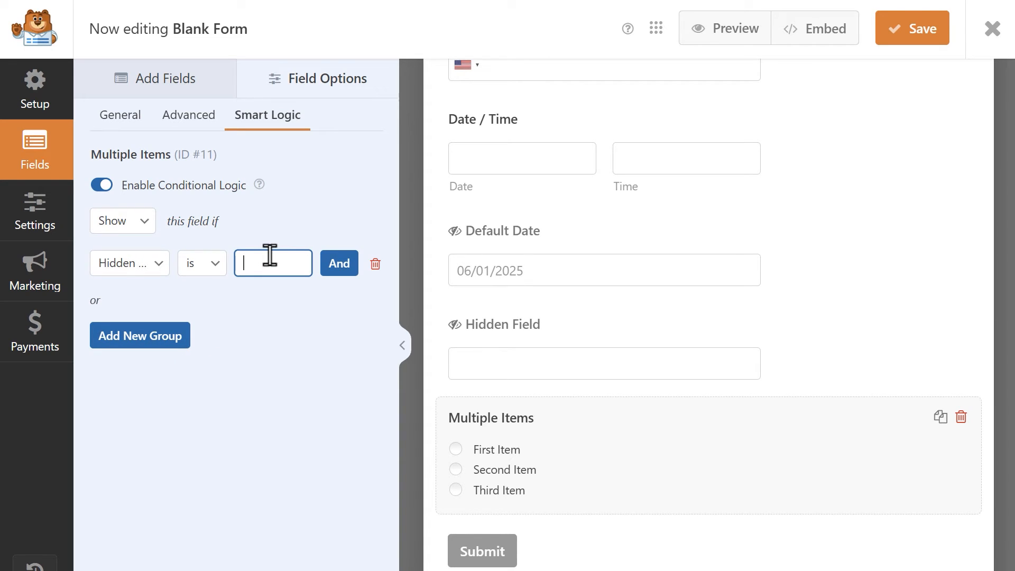
text(1)
click(295, 220)
click(882, 30)
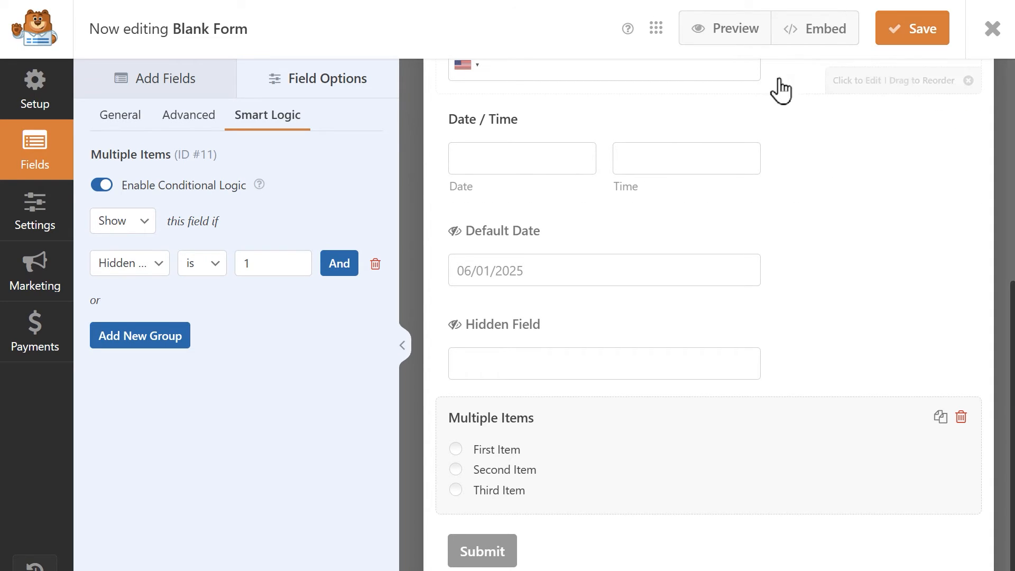
Preview the form and test the conditional logic by choosing June 1, 2025, and June 2, 2025, in the Date / Time field.
click(749, 43)
scroll(928, 253, down, 10)
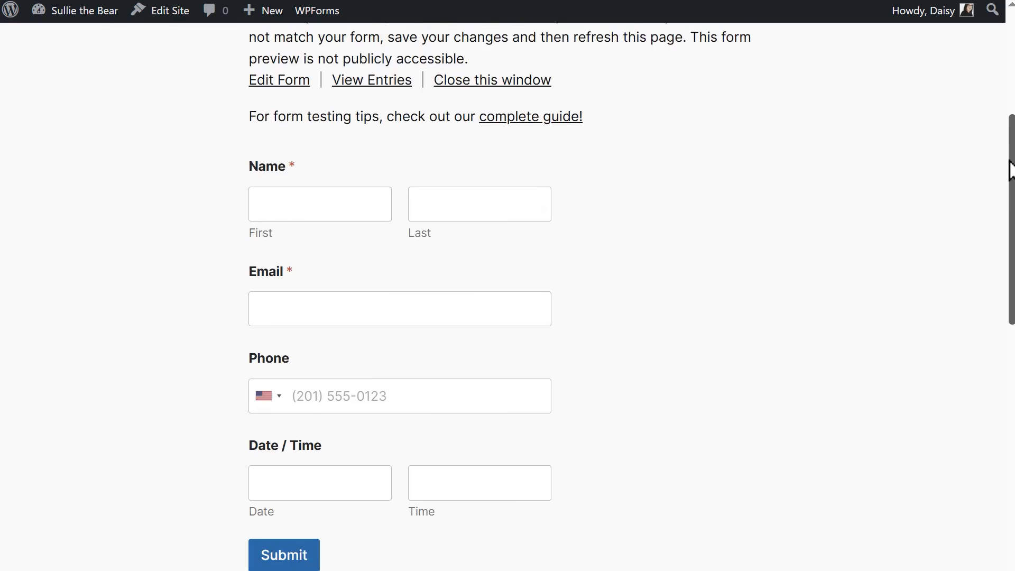
click(340, 263)
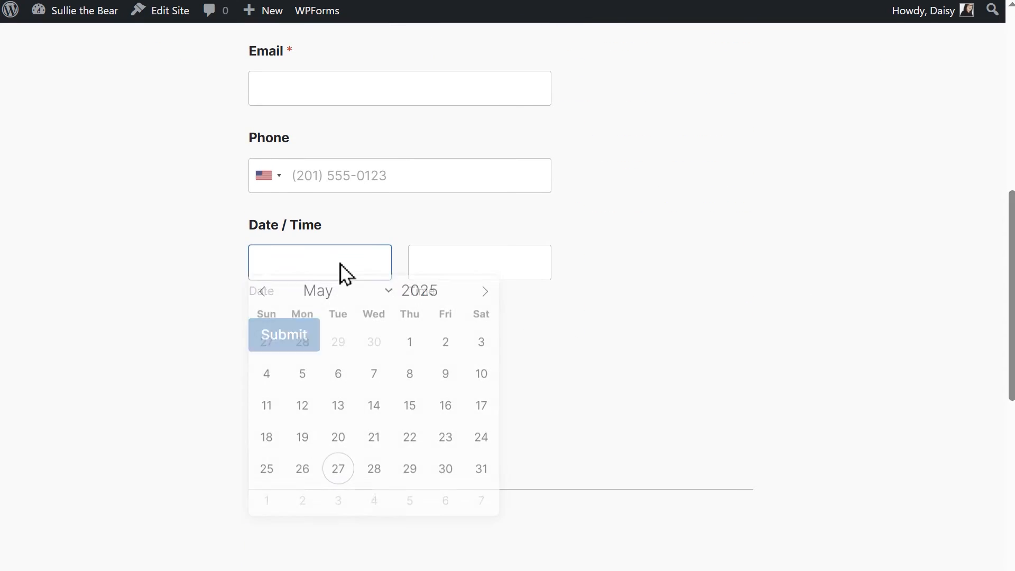
click(485, 298)
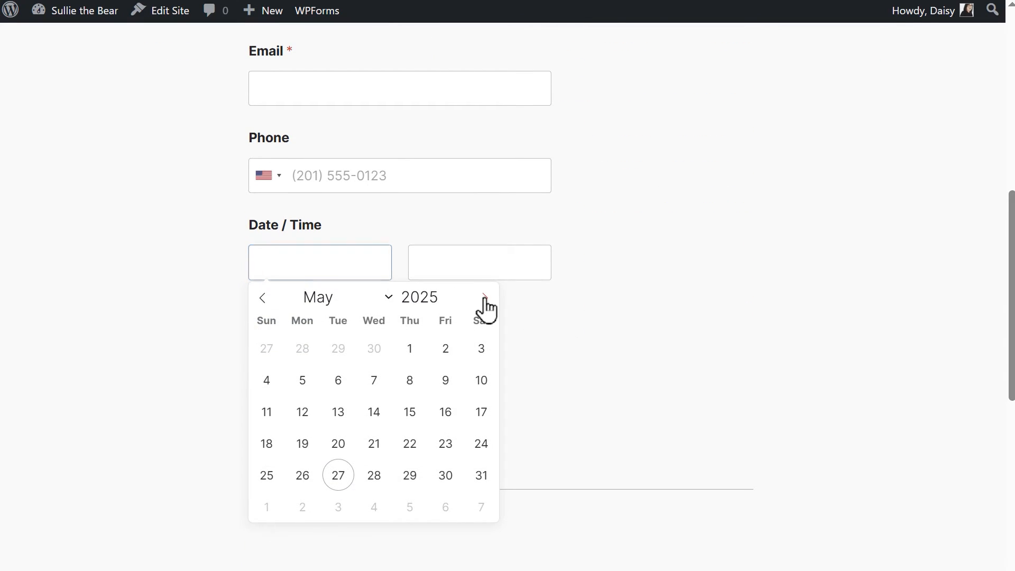
click(267, 349)
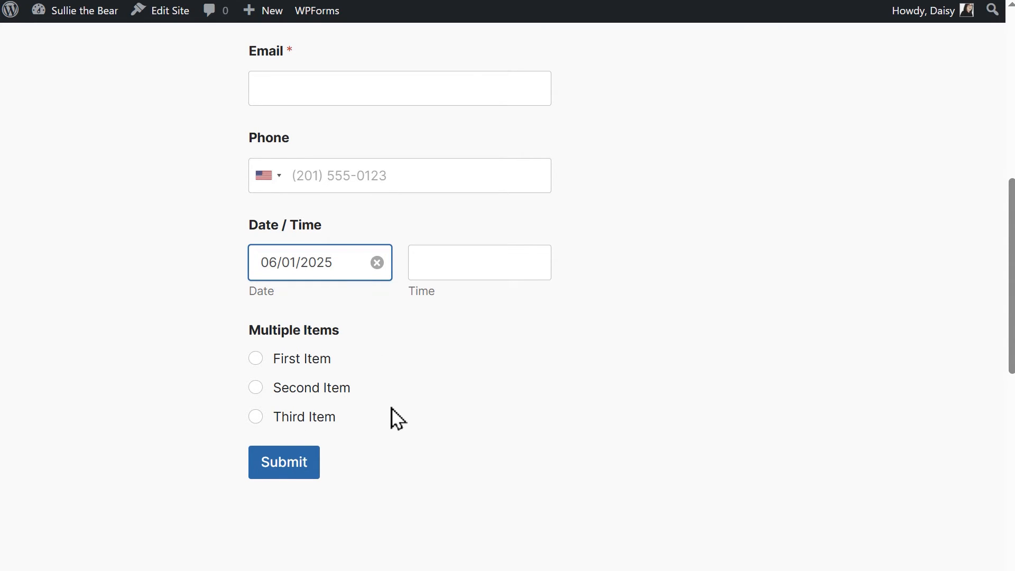
click(329, 266)
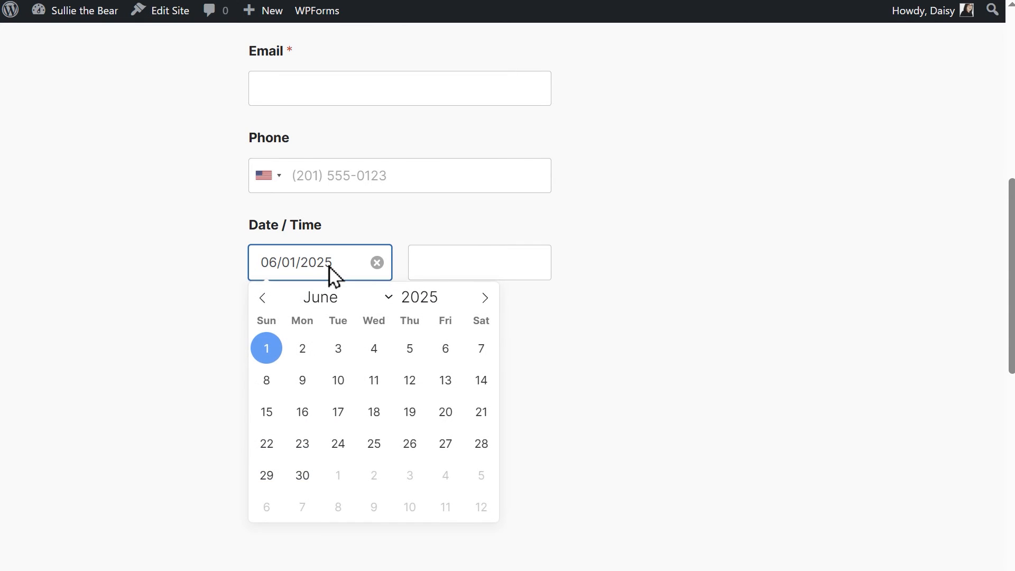
click(303, 350)
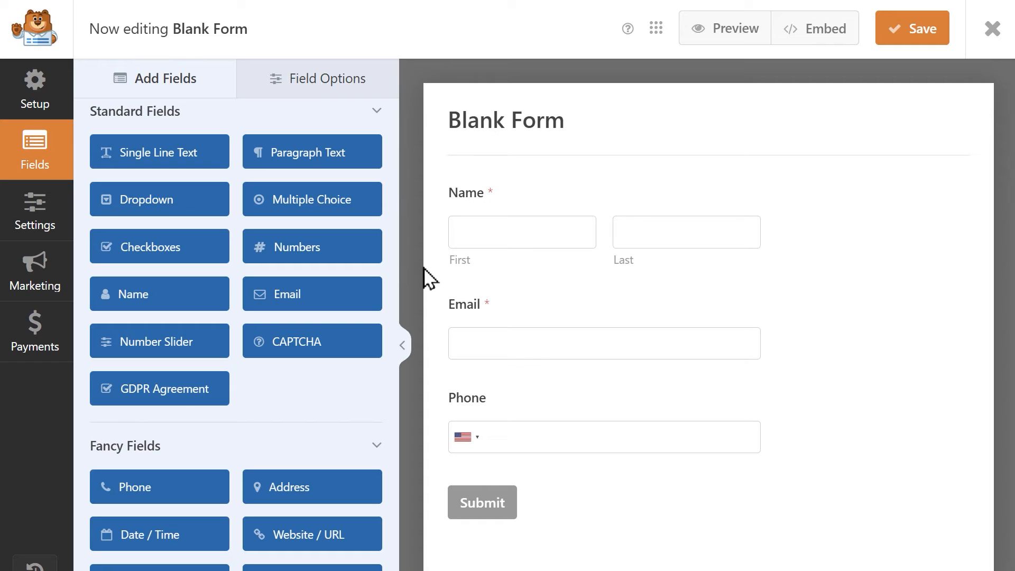
Add two hidden fields, a Date / Time field, a Single Line Text field and a Multiple Items field to the blank form.
drag(391, 307, 386, 466)
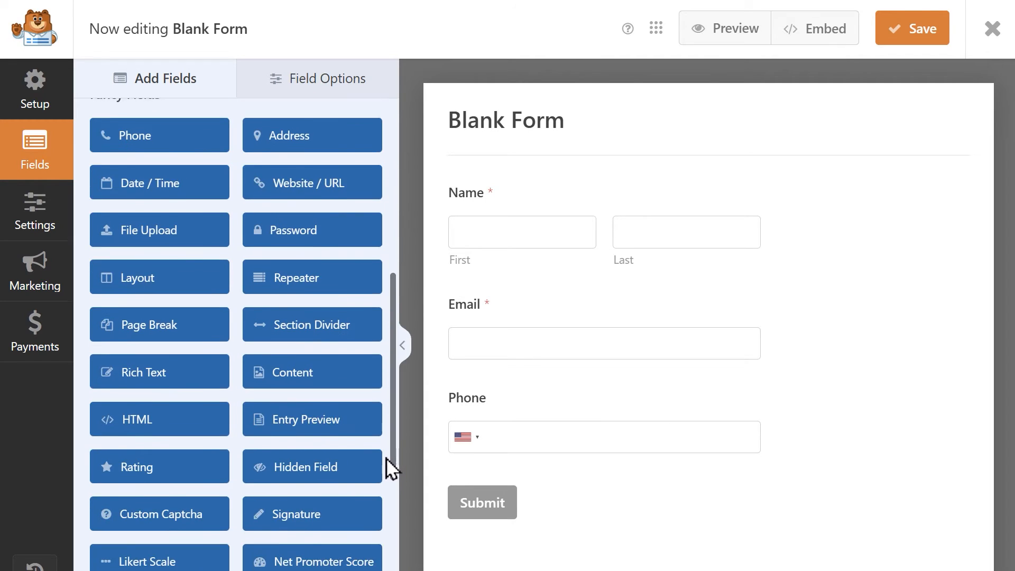
click(357, 466)
click(357, 465)
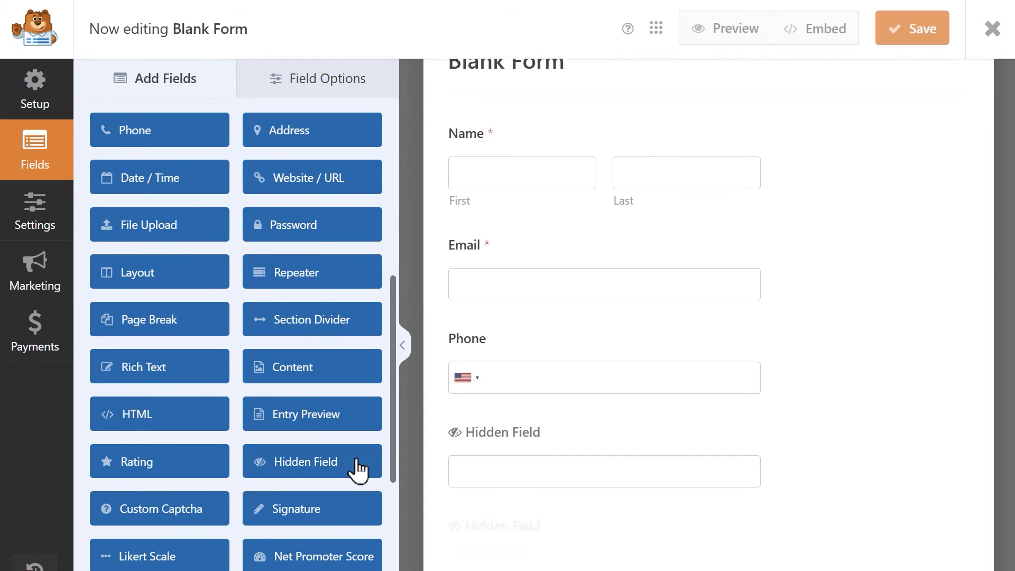
drag(395, 392, 393, 259)
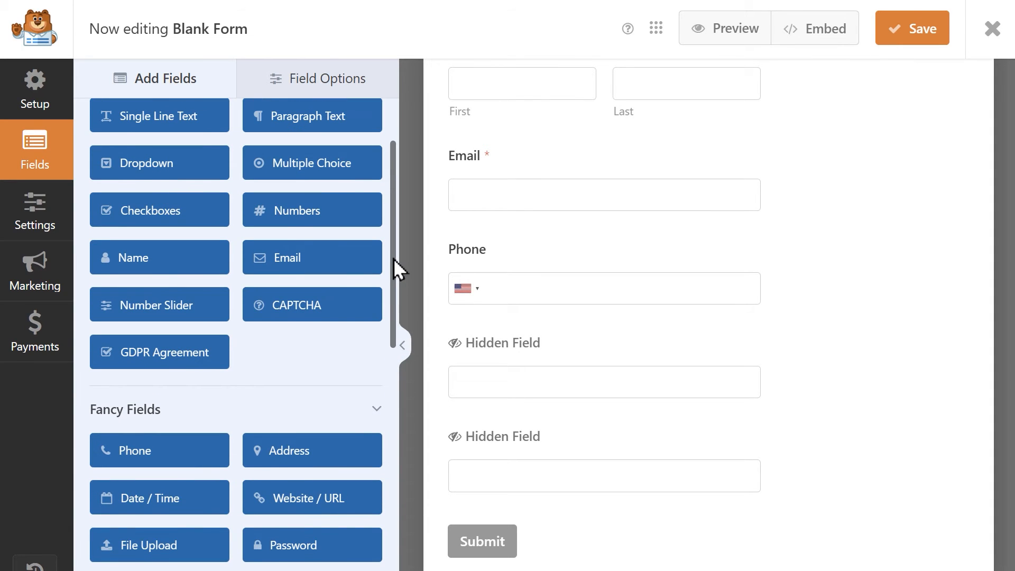
click(192, 494)
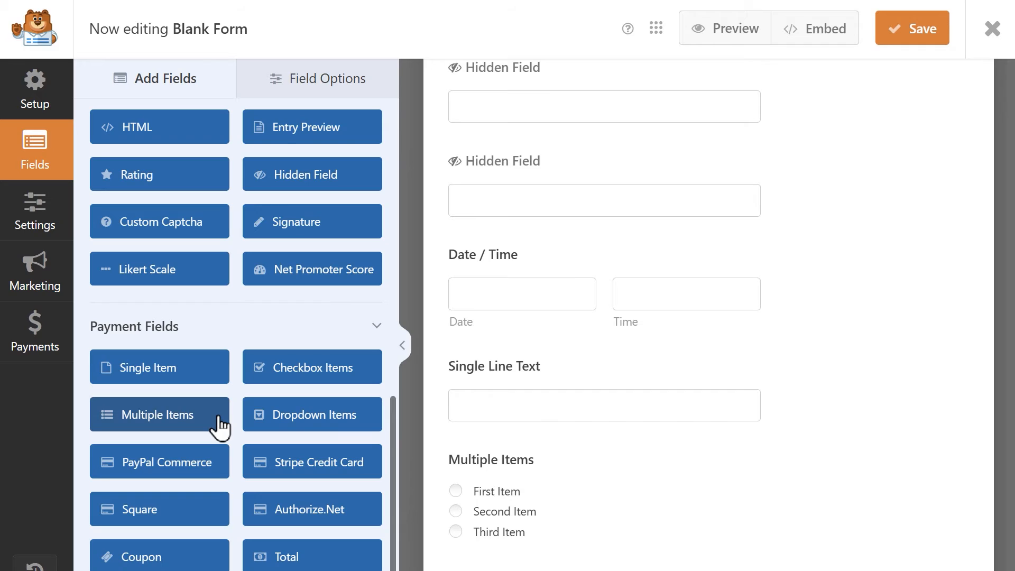
Change the label of the first hidden field to "Current Date".
click(460, 95)
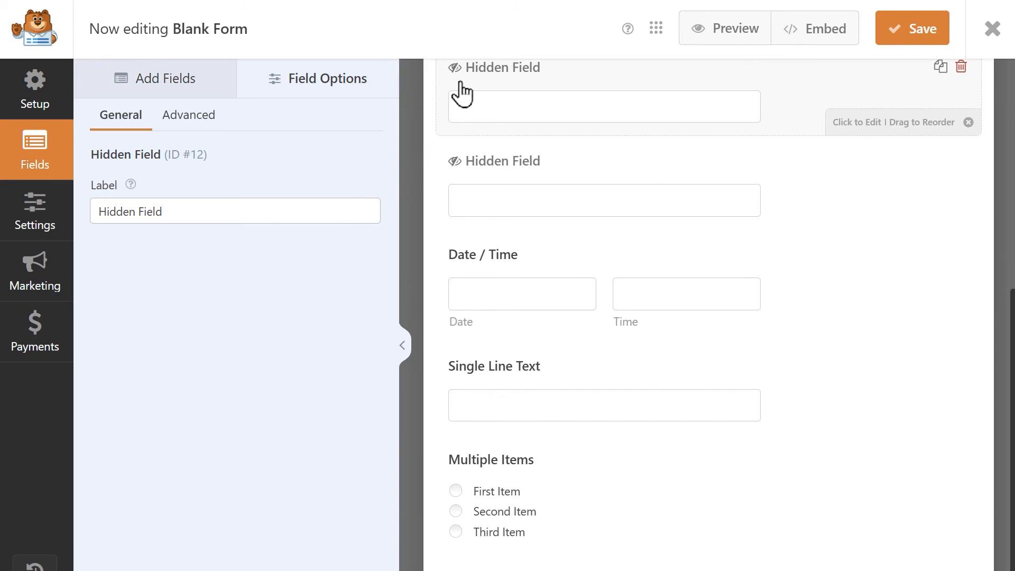
triple_click(297, 219)
text(Current Date)
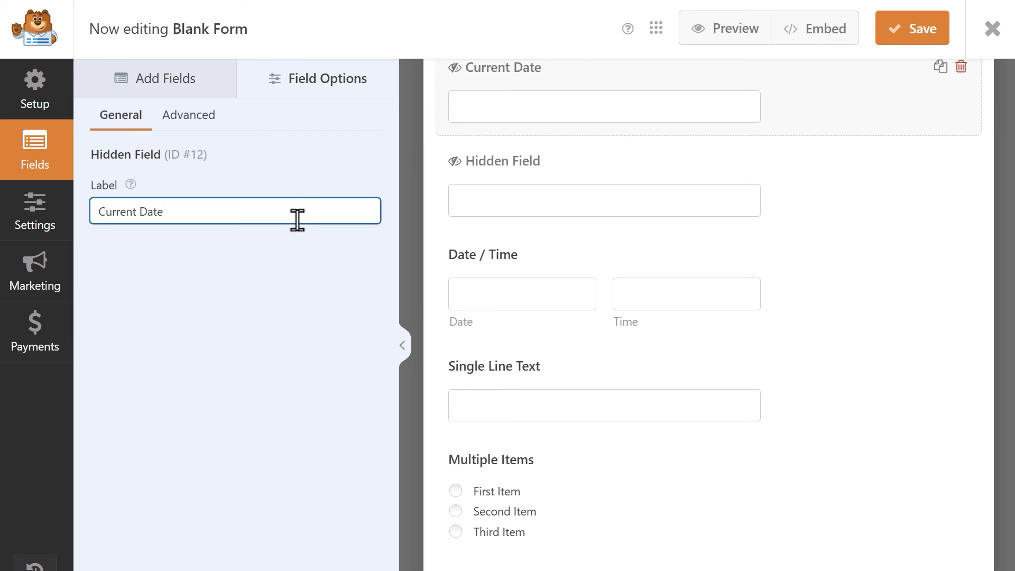
Enable calculation for the Current Date hidden field and enter the formula now( ).
click(188, 125)
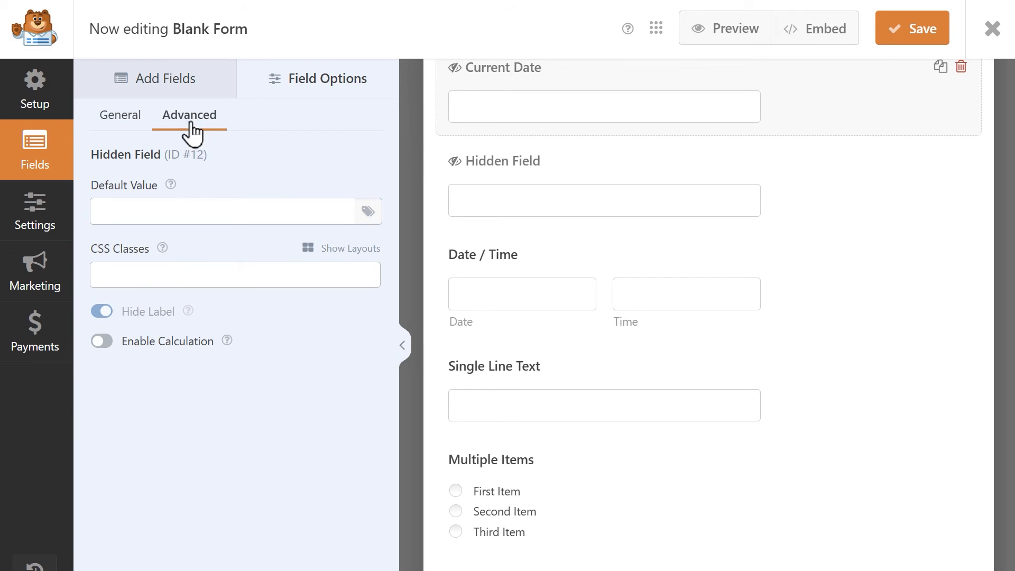
click(97, 345)
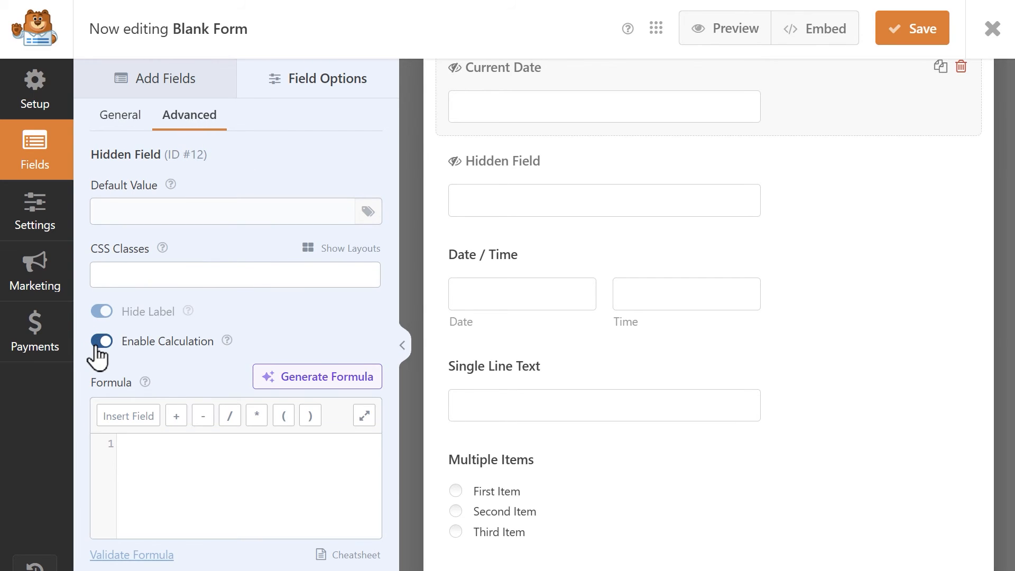
click(317, 479)
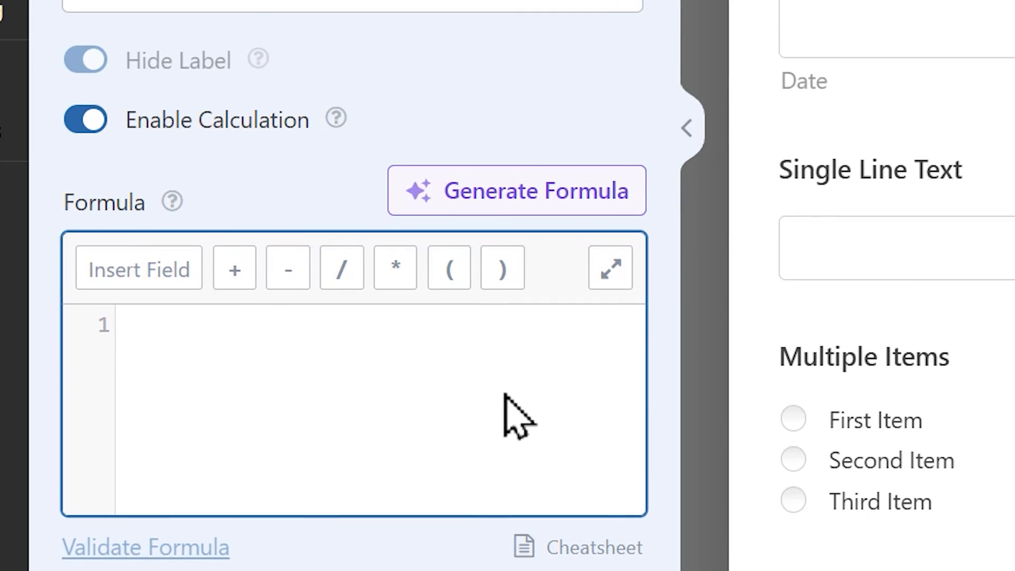
text(now)
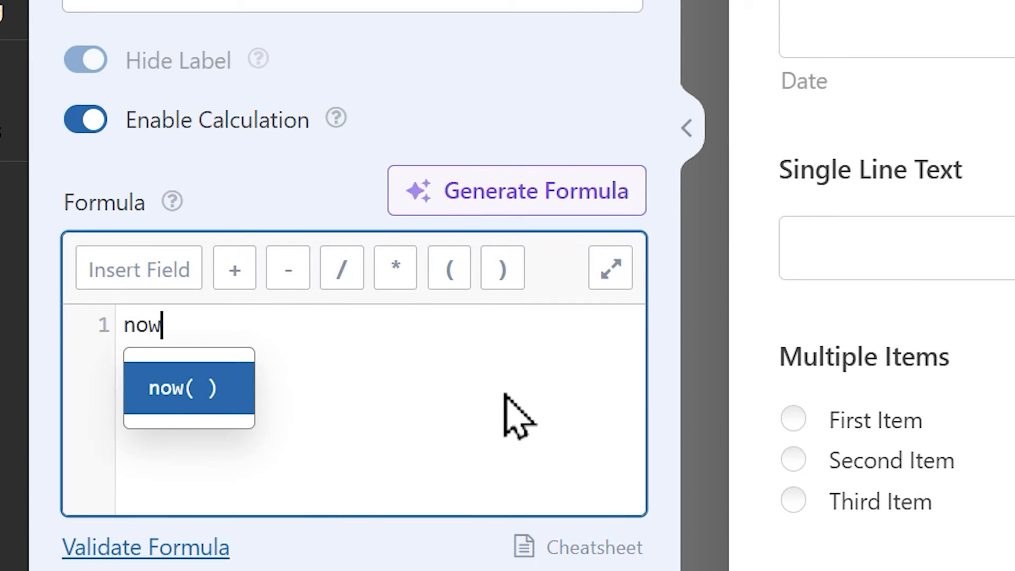
key(Return)
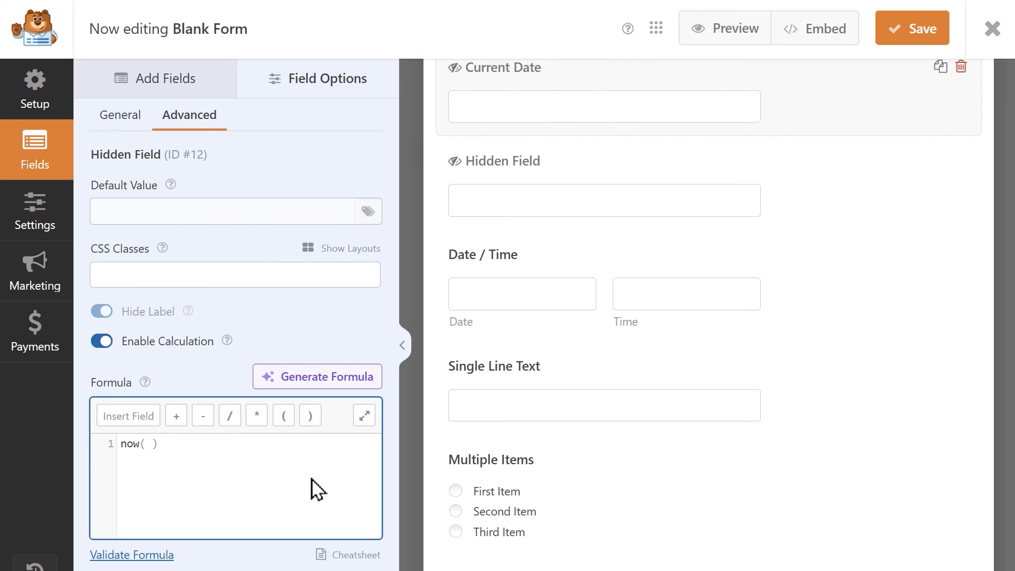
Change the label of the second hidden field to "Age Calculator".
click(499, 168)
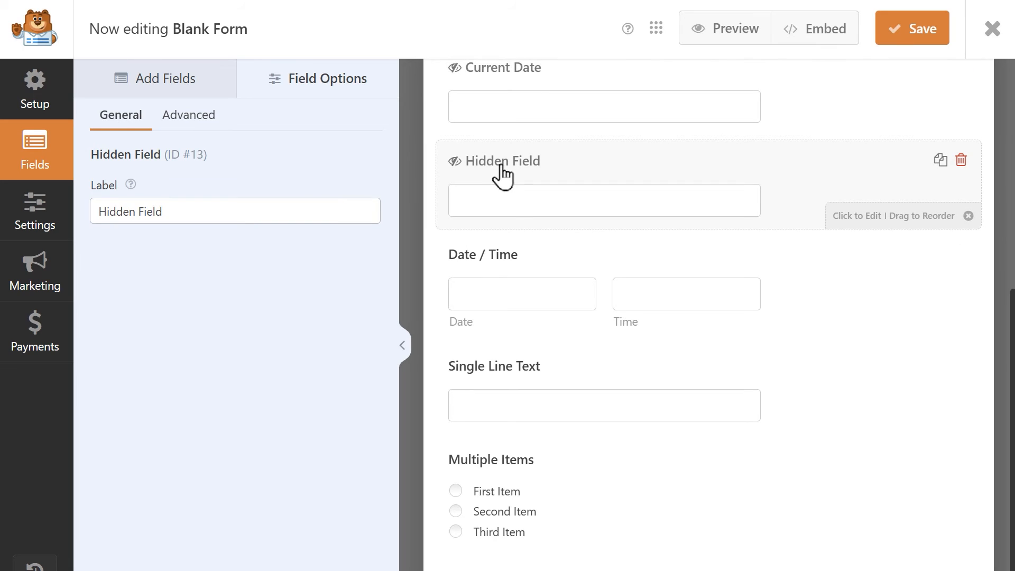
triple_click(359, 210)
key(BackSpace)
text(Age Calculator)
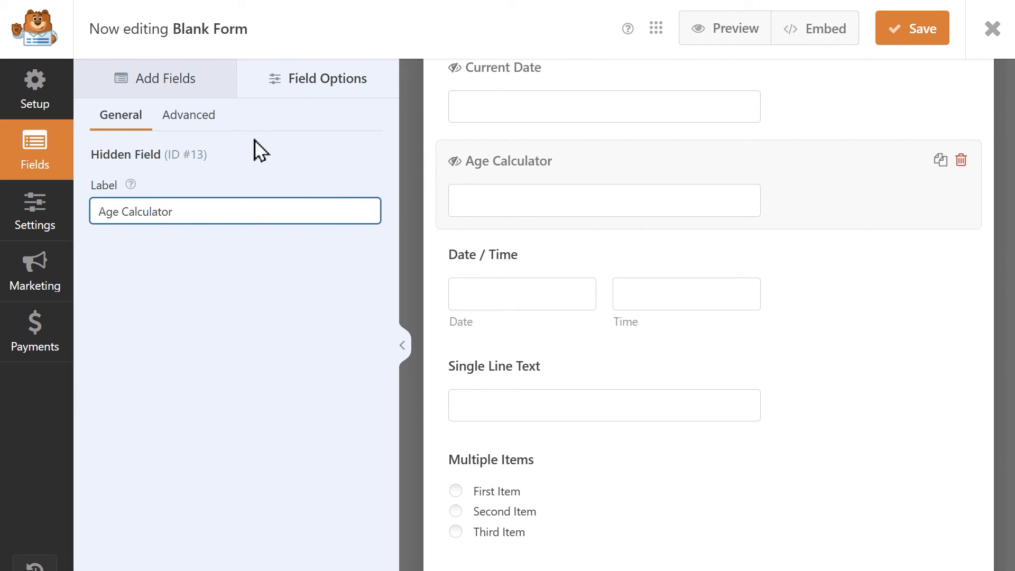
Enable calculation for the Age Calculator field and start a years formula with the Date / Time date, $F14_date, as its first argument.
click(210, 116)
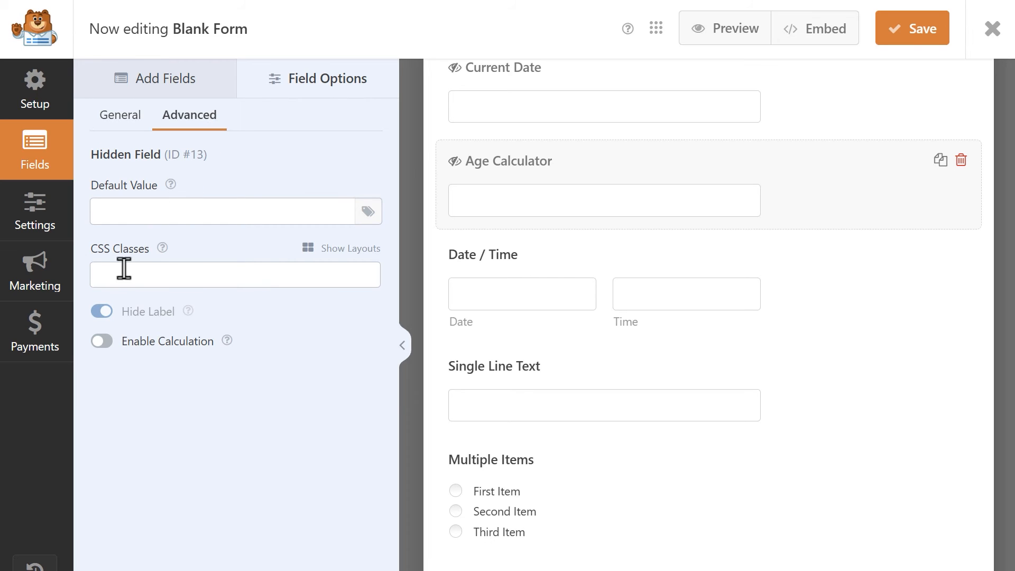
click(99, 341)
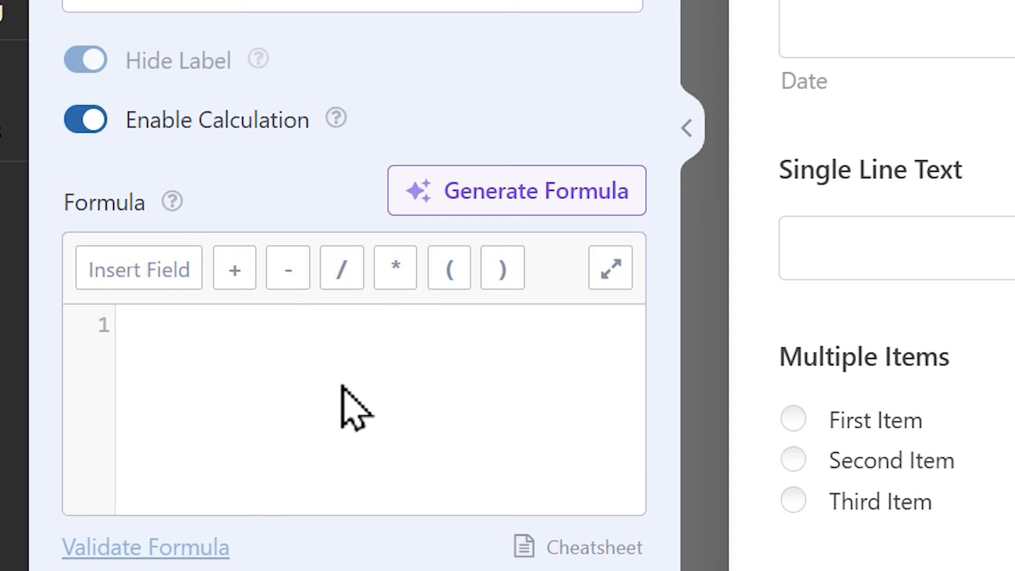
click(341, 386)
text(years ()
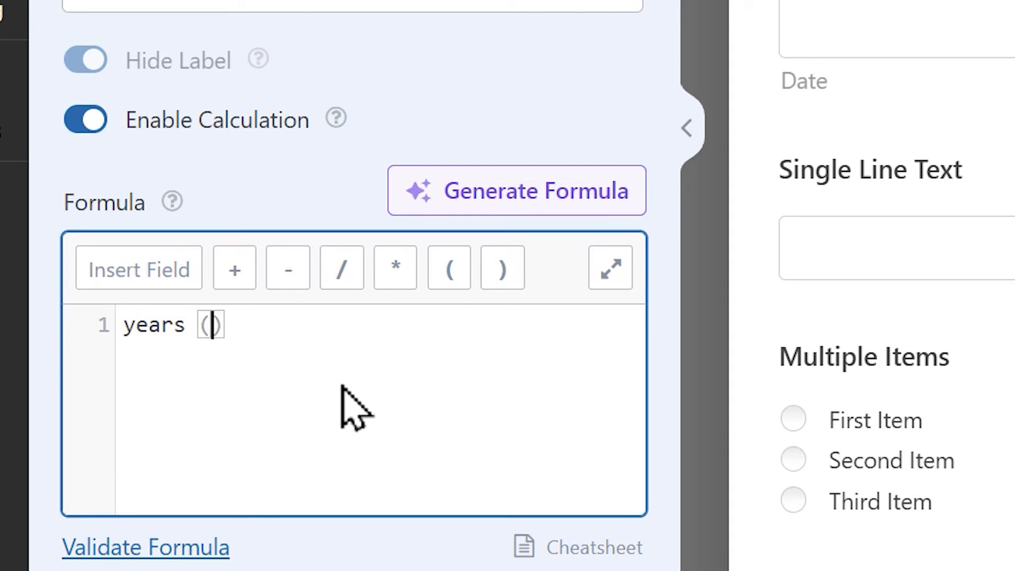
click(151, 280)
scroll(521, 64, down, 3)
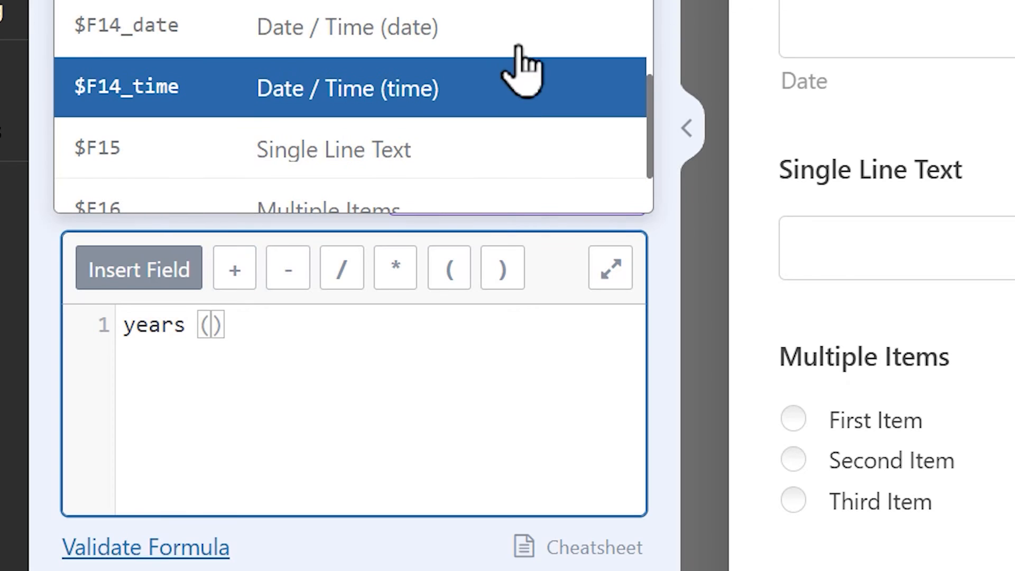
click(521, 50)
text(,)
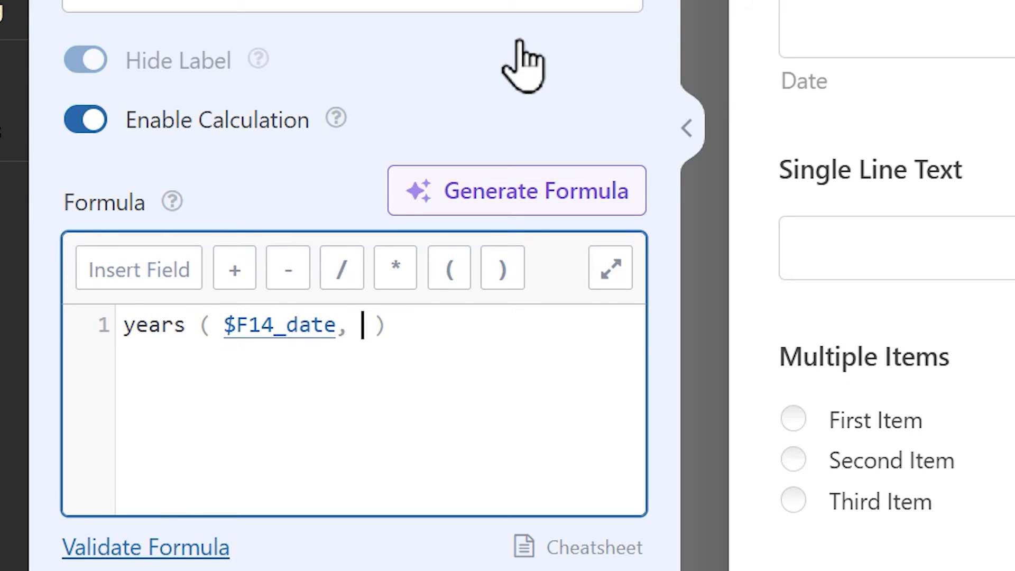
Insert the Current Date field, $F12, as the second argument of the Age Calculator's years formula.
click(135, 271)
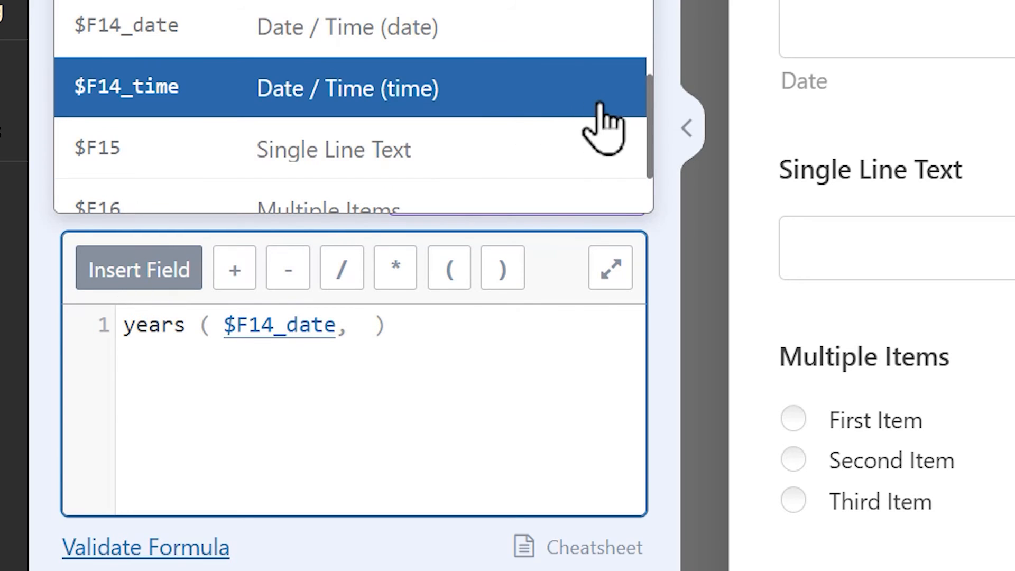
scroll(608, 105, up, 6)
scroll(608, 108, down, 3)
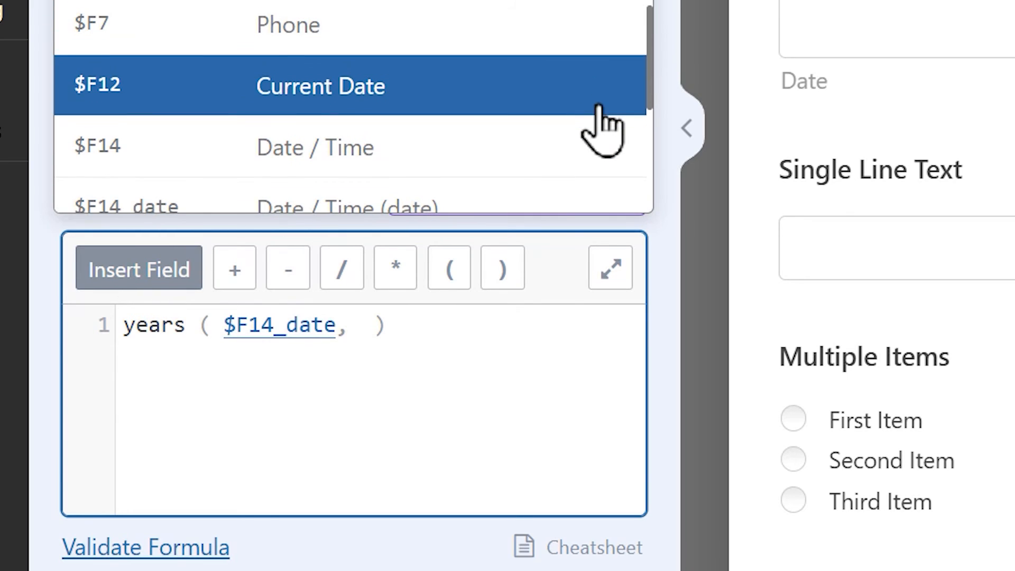
click(533, 106)
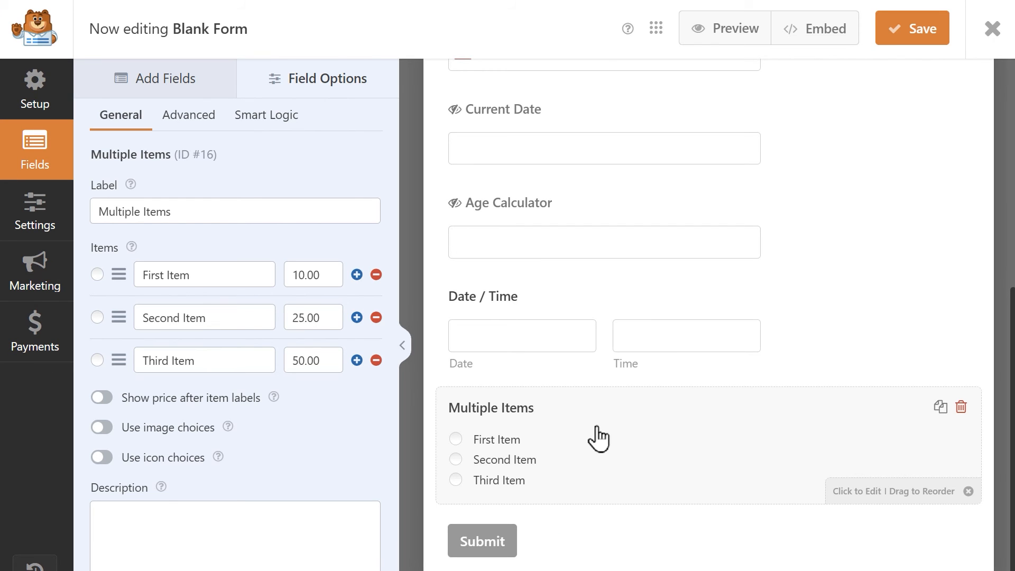
Enable conditional logic to show the Multiple Items field if Age Calculator is greater than 17, and save the form.
click(258, 121)
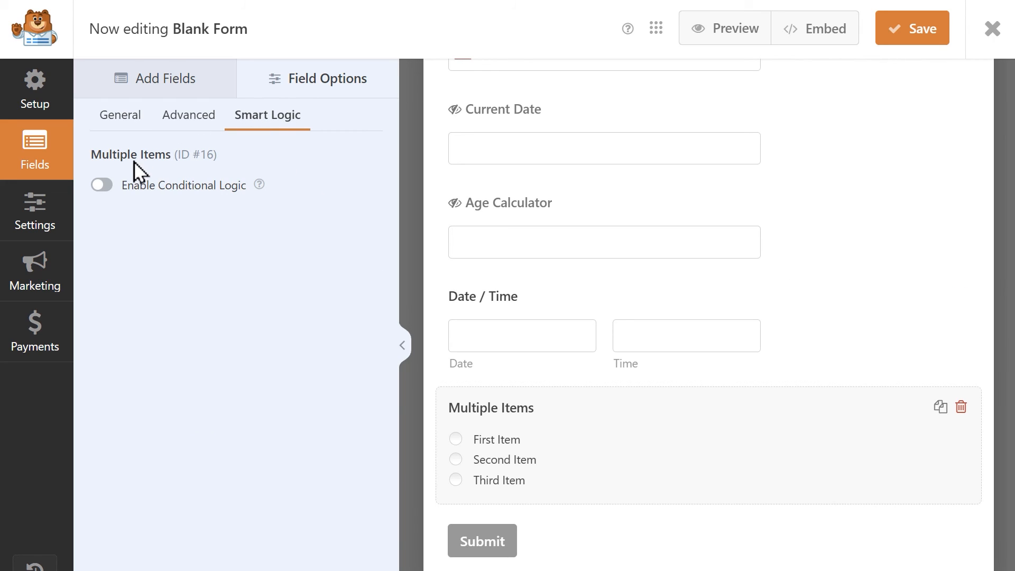
click(101, 186)
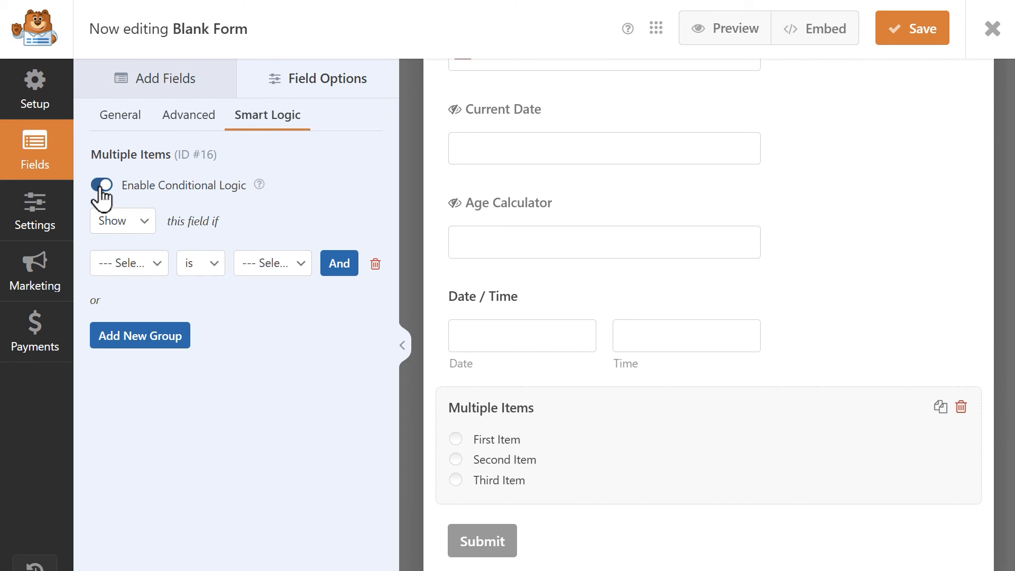
click(143, 273)
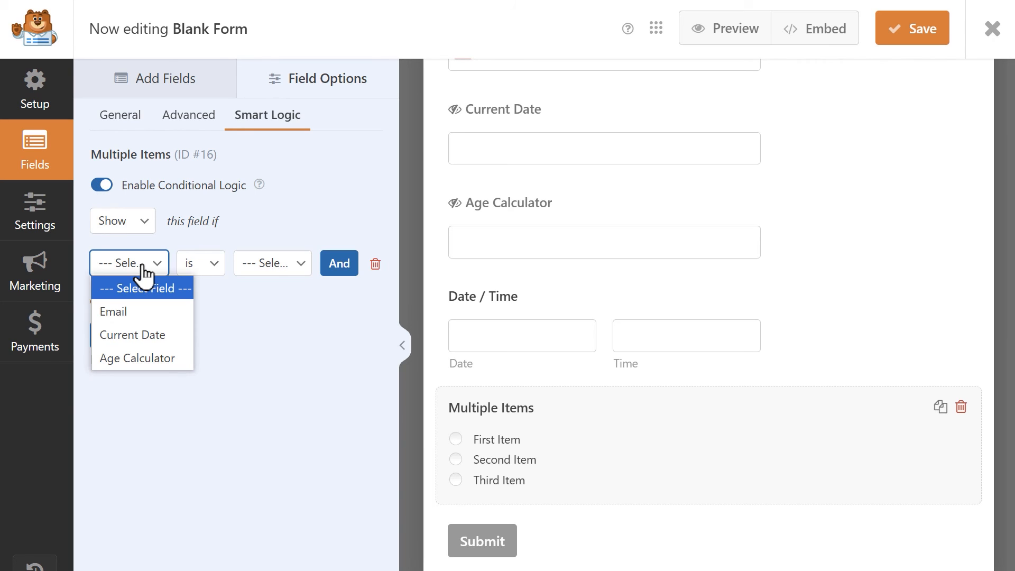
click(180, 365)
click(198, 264)
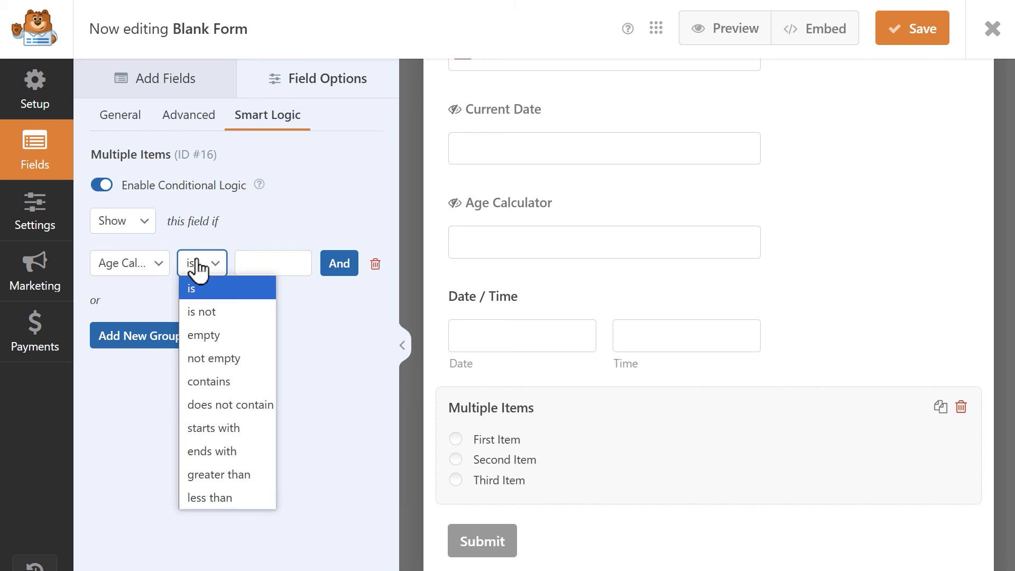
click(249, 473)
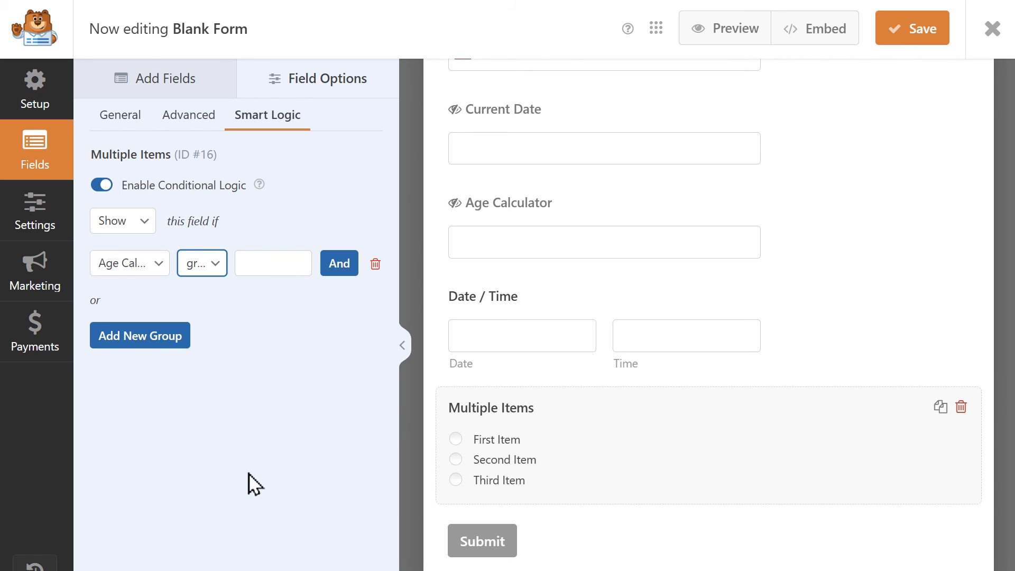
click(267, 270)
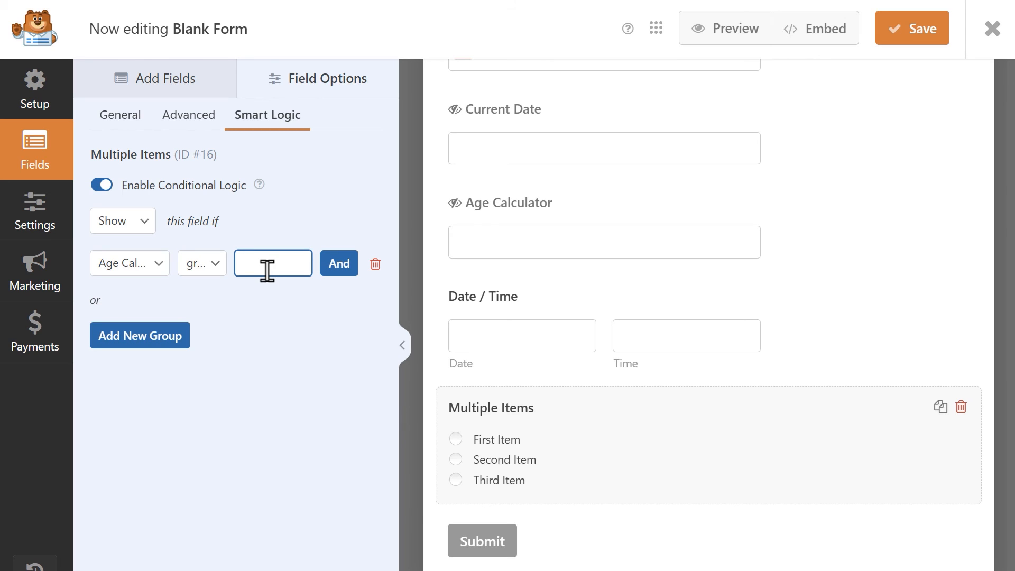
text(17)
click(899, 33)
Preview the form and test the age condition by choosing two consecutive late-May 2007 dates in the Date / Time field.
click(729, 31)
click(353, 260)
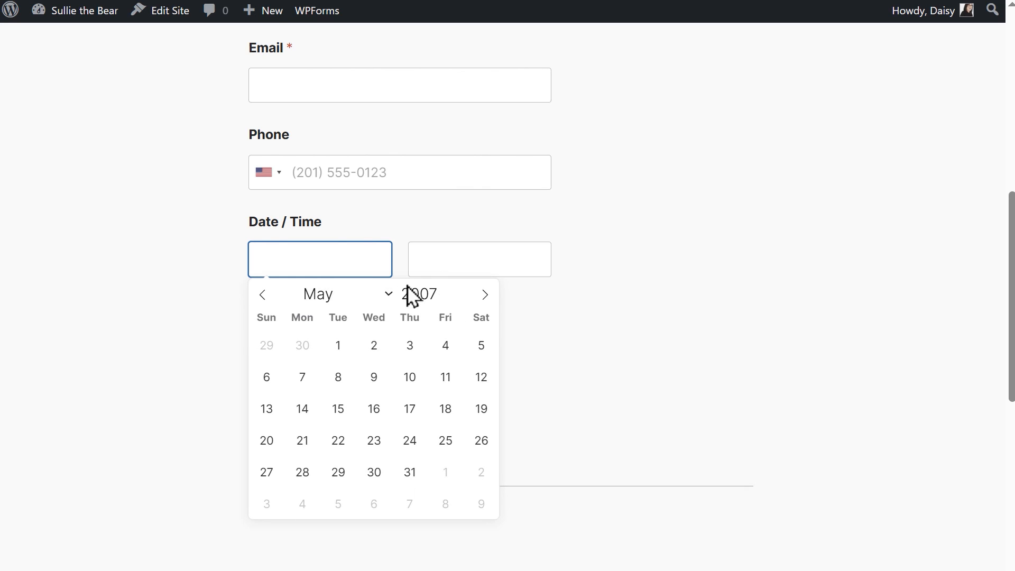
click(309, 474)
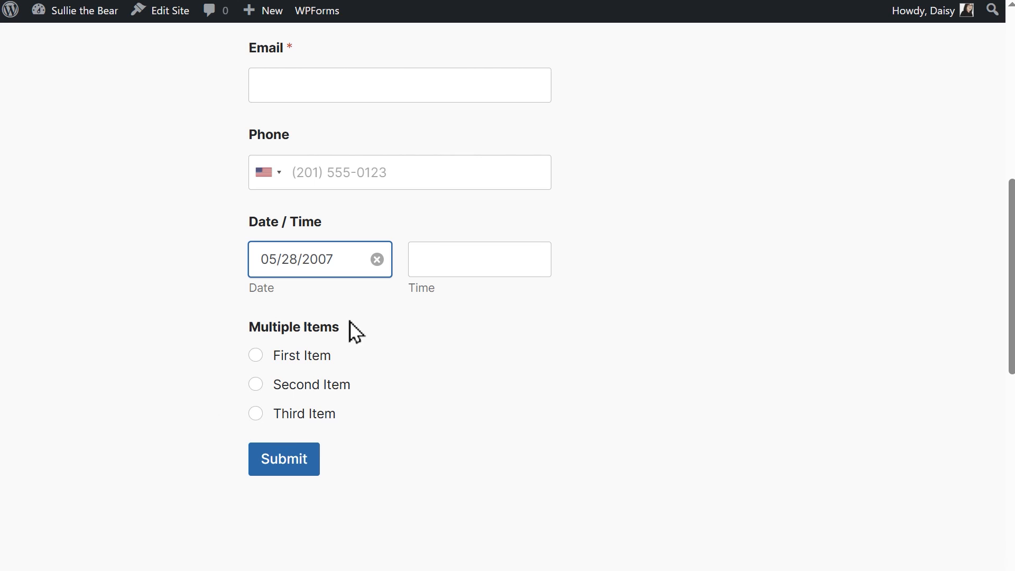
click(321, 263)
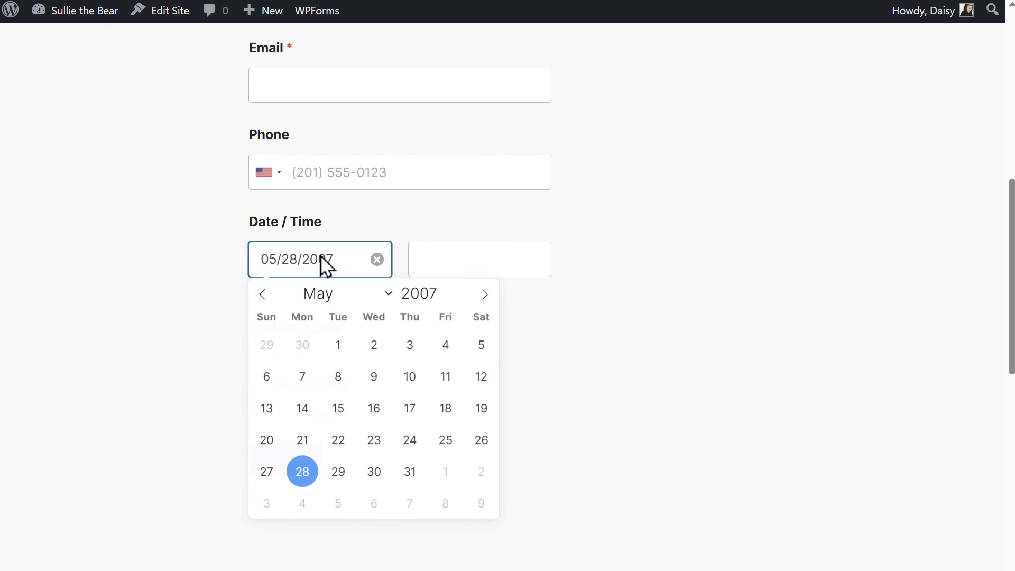
click(338, 472)
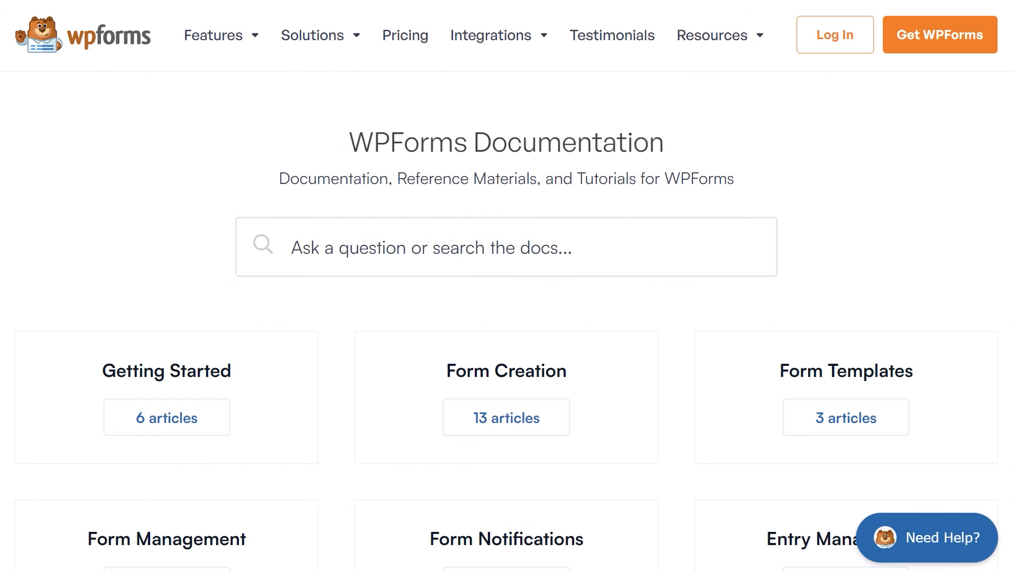
scroll(506, 285, down, 3)
scroll(506, 285, down, 8)
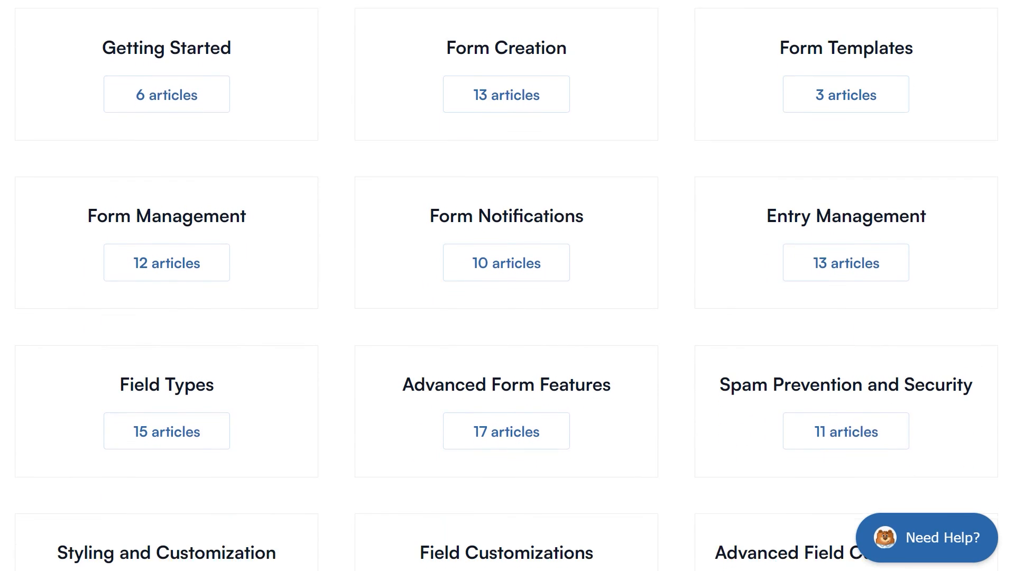
scroll(506, 286, down, 6)
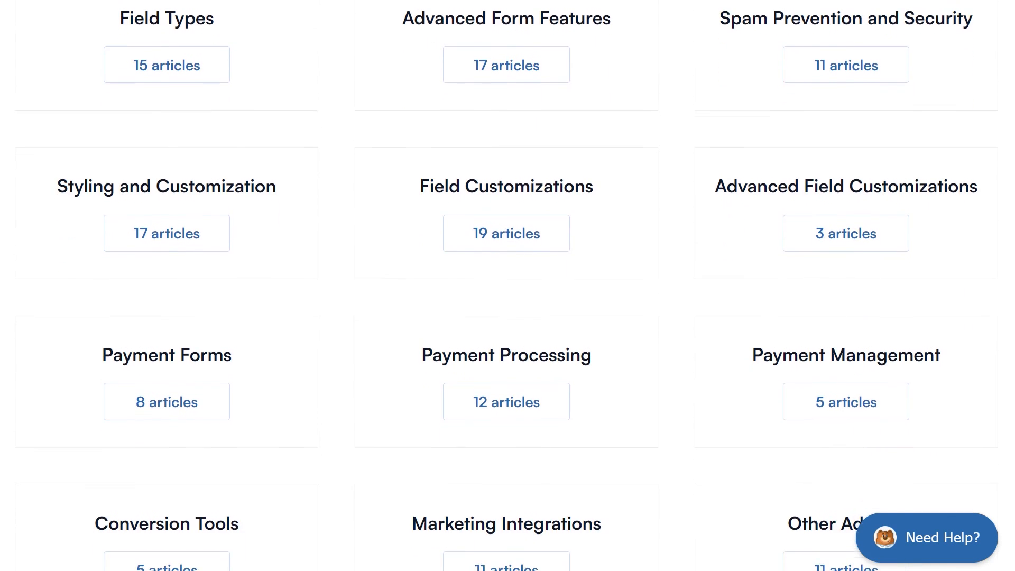
scroll(508, 285, down, 4)
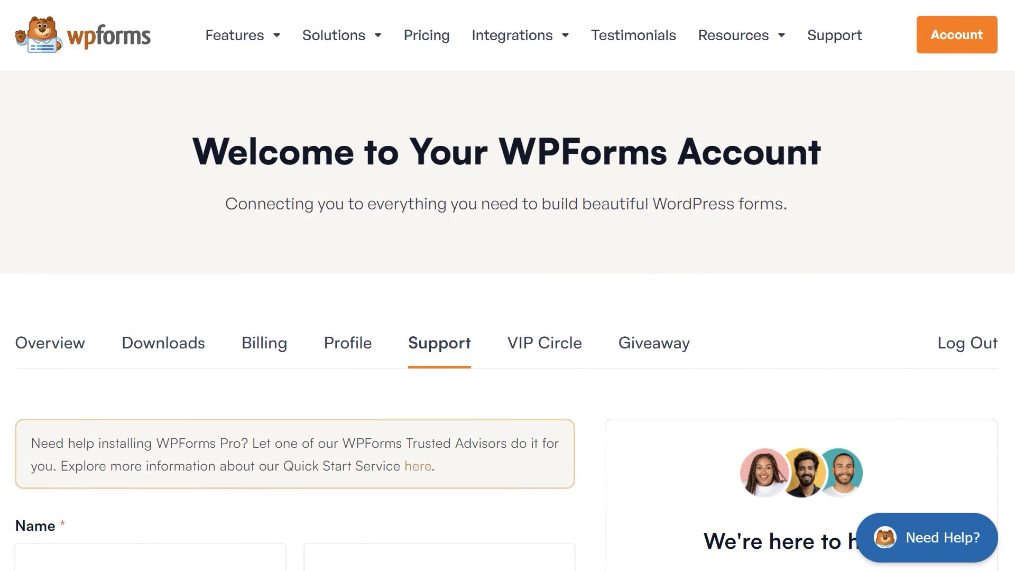
scroll(507, 285, down, 6)
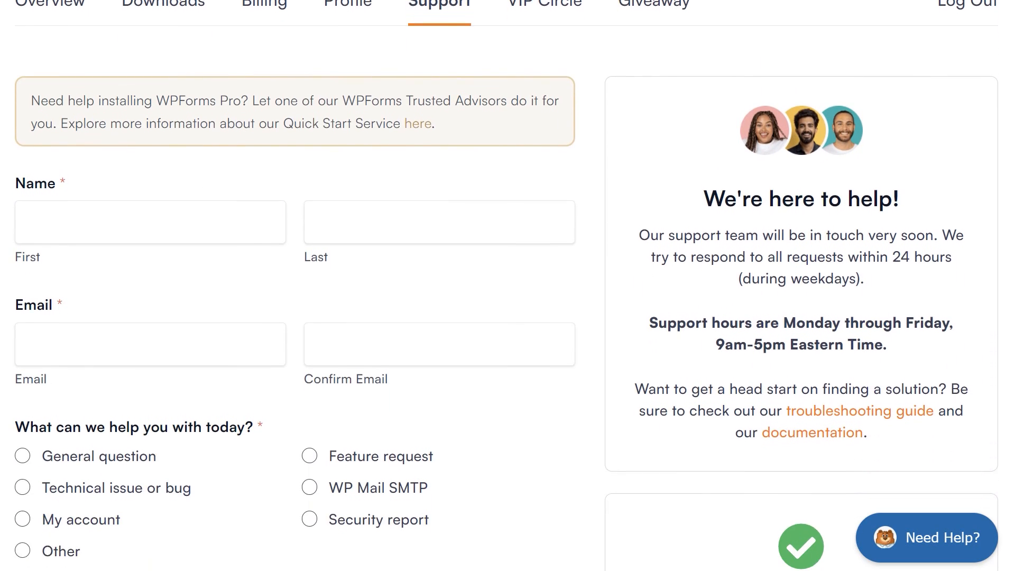
scroll(507, 286, down, 2)
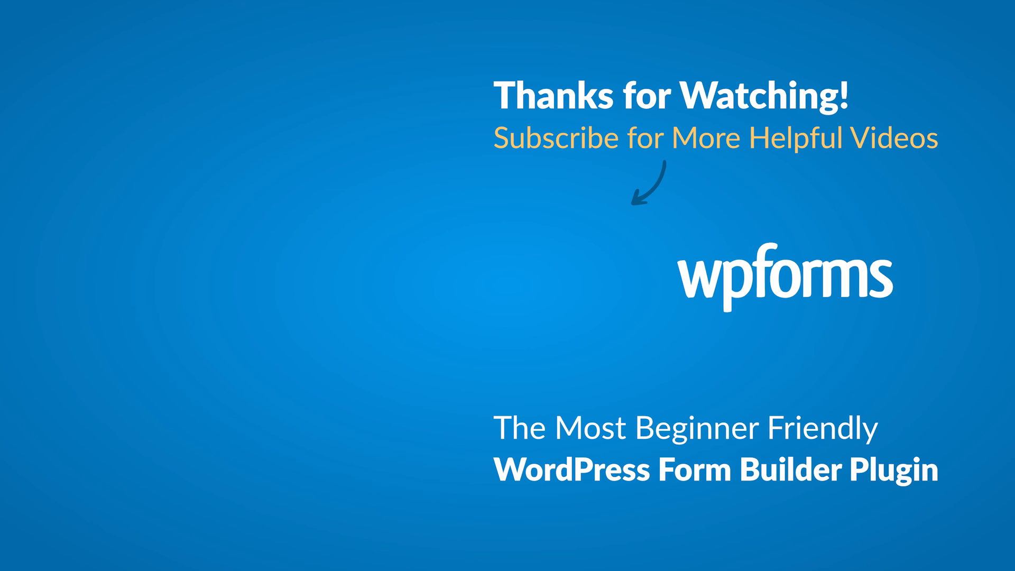